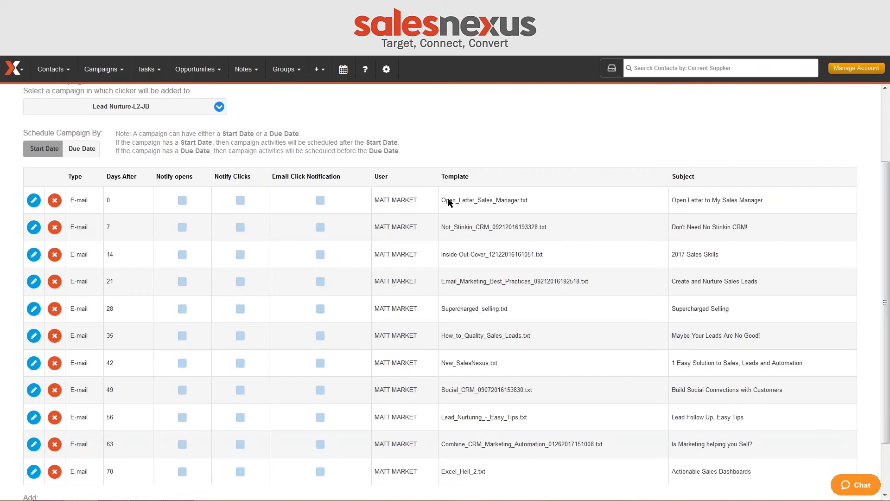
Open the Company Profile page in the system settings
scroll(507, 133, "up", 2)
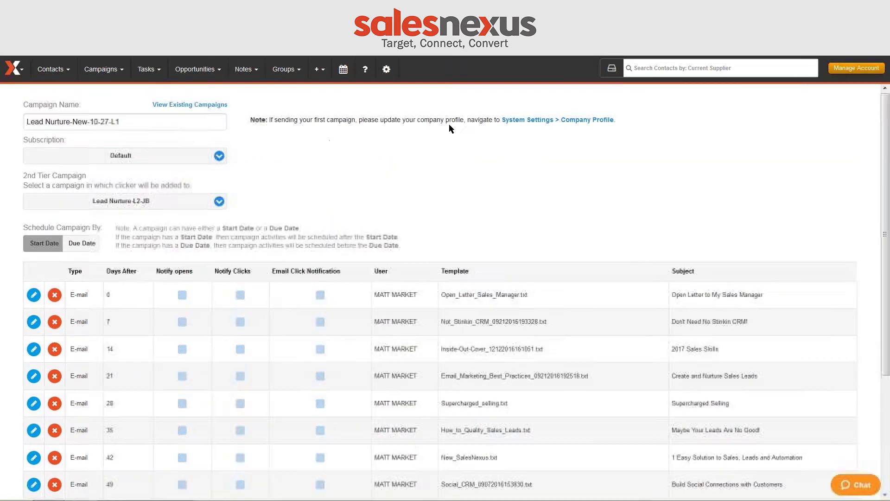
left_click(387, 69)
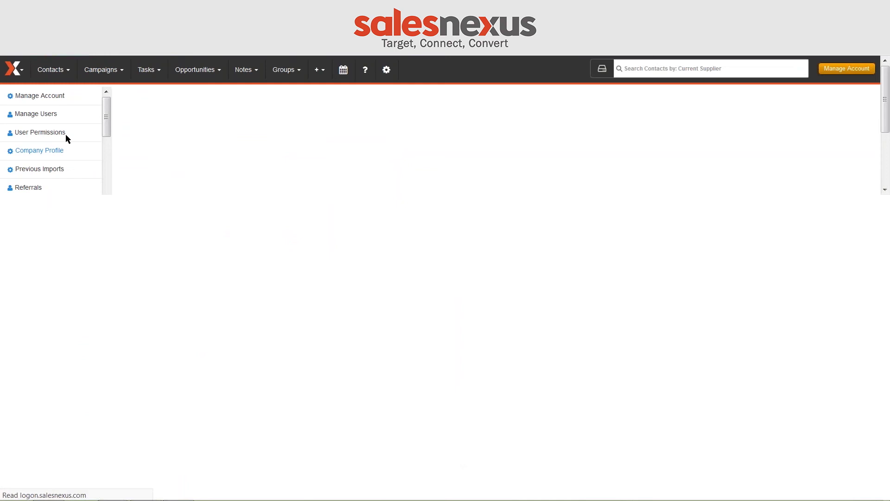
left_click(39, 150)
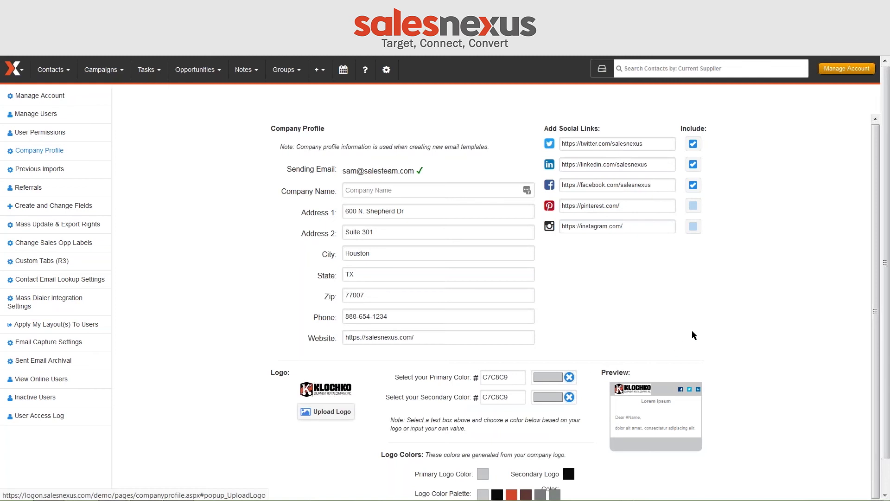
Set both the primary and the secondary color to the brown 613A35 from the logo color palette
scroll(691, 332, "down", 1)
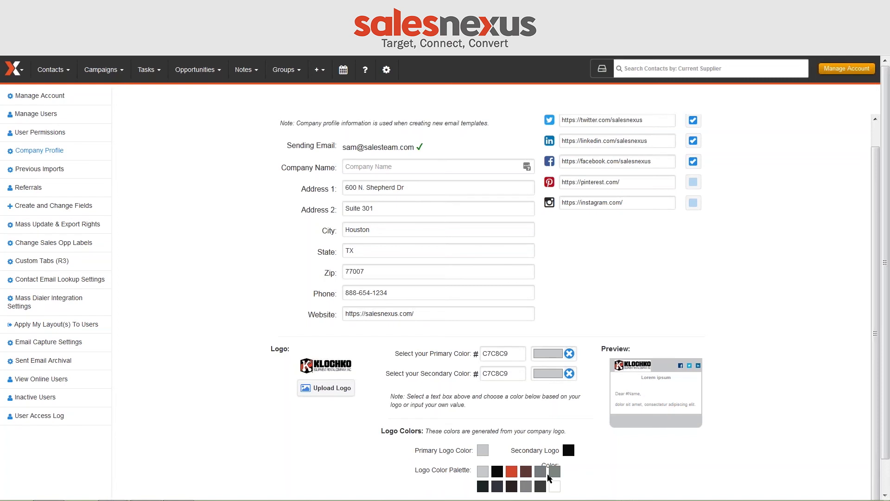
left_click(516, 355)
left_click(526, 472)
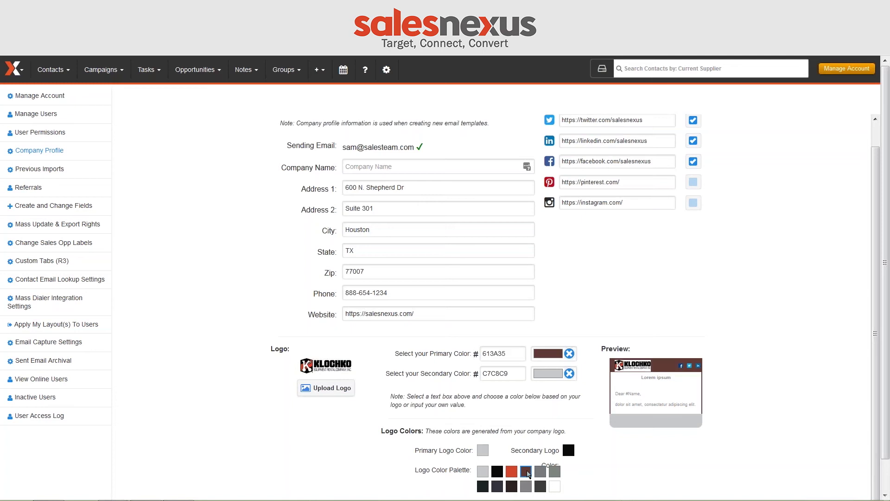
left_click(520, 373)
left_click(527, 472)
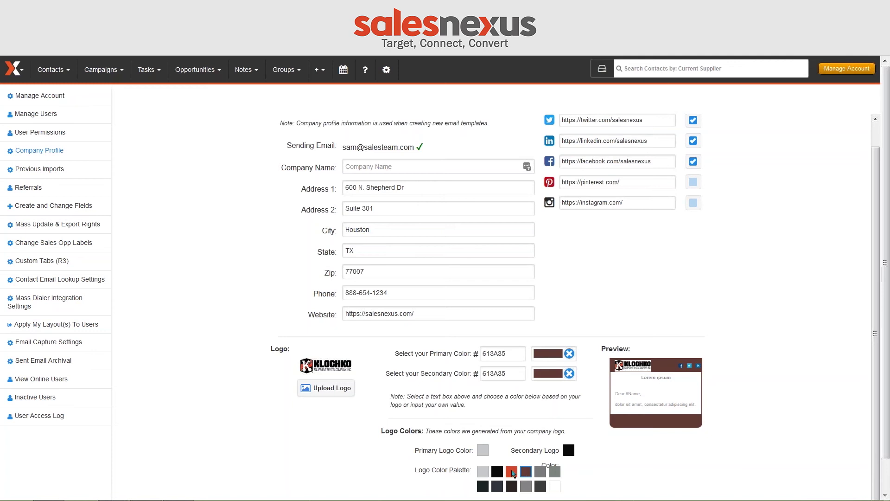
Set the secondary and primary colors to the gray 7C8480 from the logo color palette and save the company profile
left_click(555, 472)
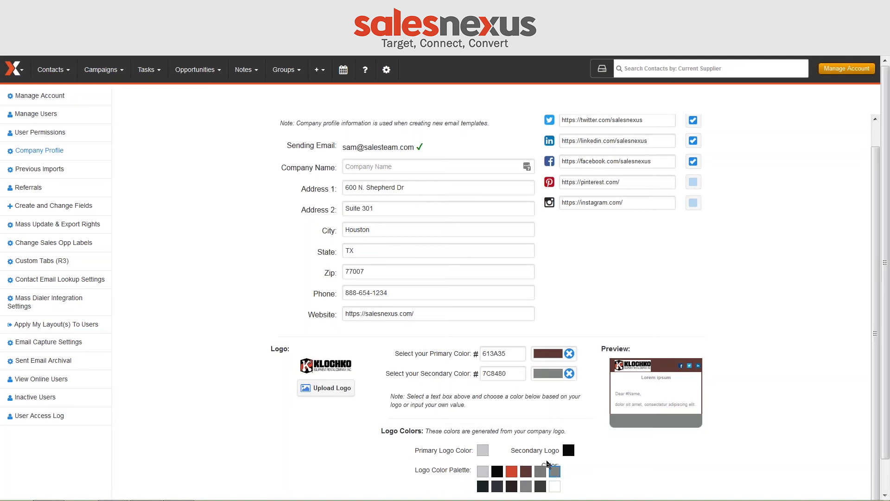
left_click(506, 355)
left_click(554, 472)
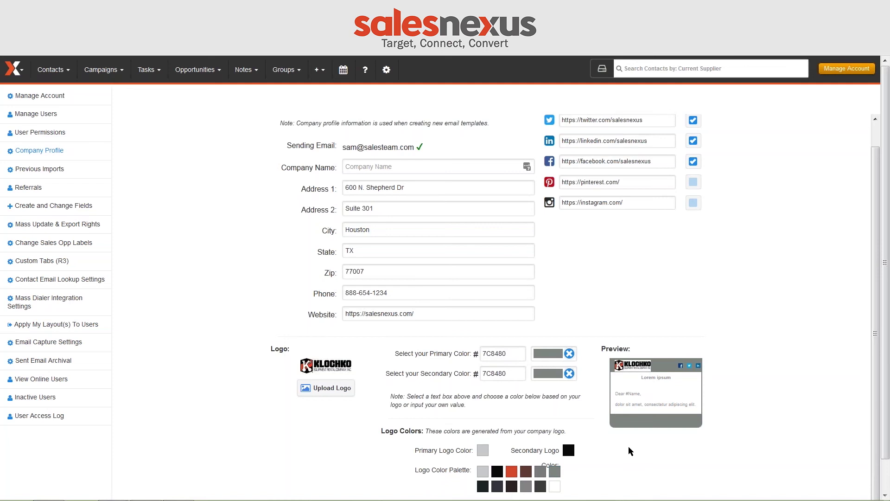
scroll(730, 415, "down", 1)
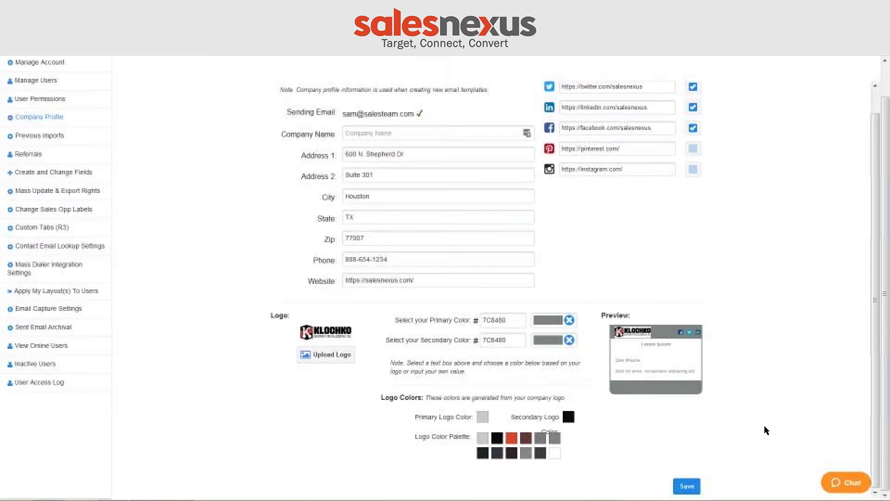
left_click(686, 486)
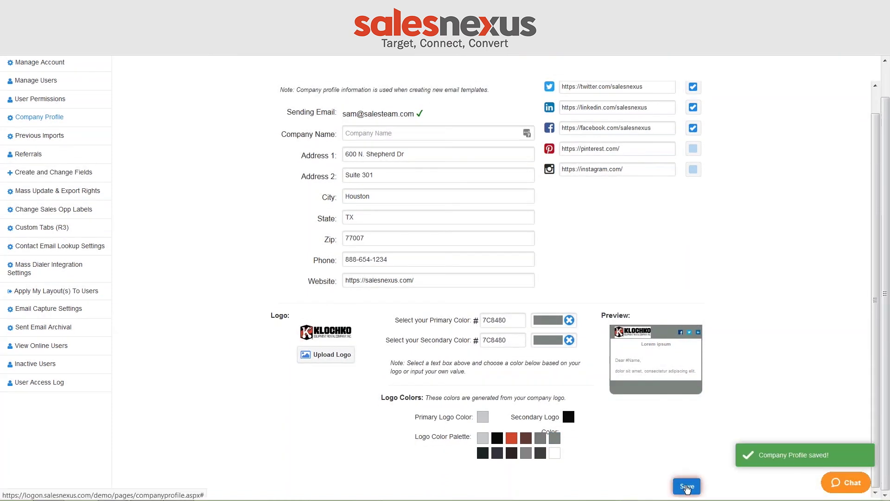
Start creating a new email template
scroll(189, 255, "up", 2)
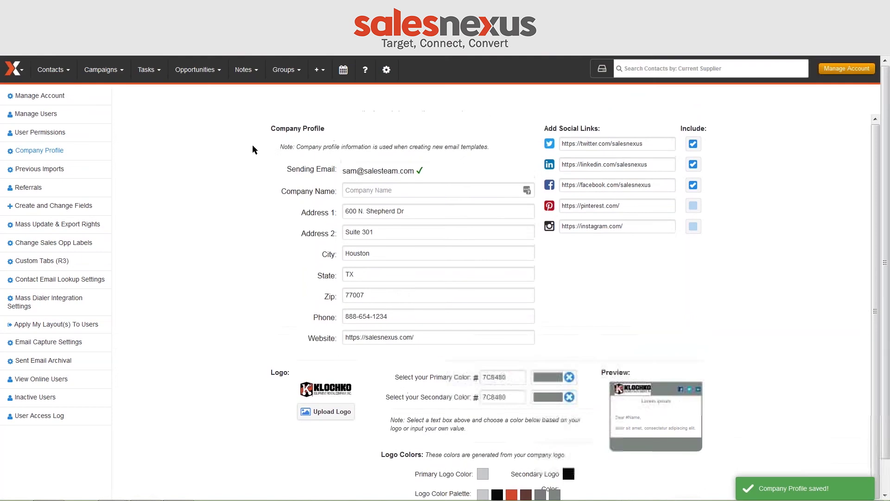
left_click(102, 70)
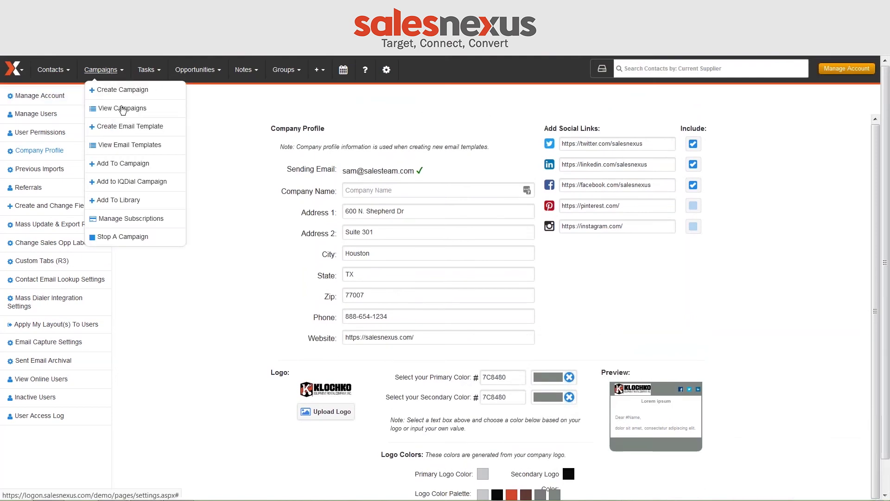
left_click(126, 131)
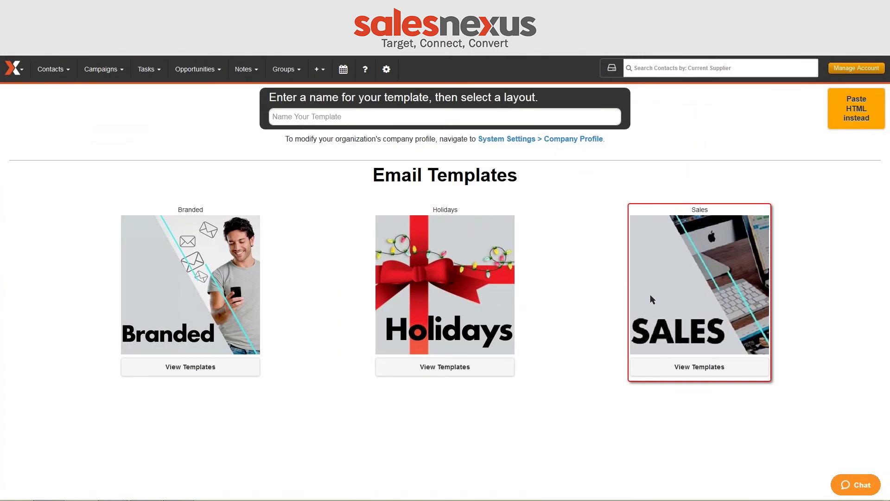
Look through the Sales and Holidays email template categories, returning to the category overview after each
left_click(711, 369)
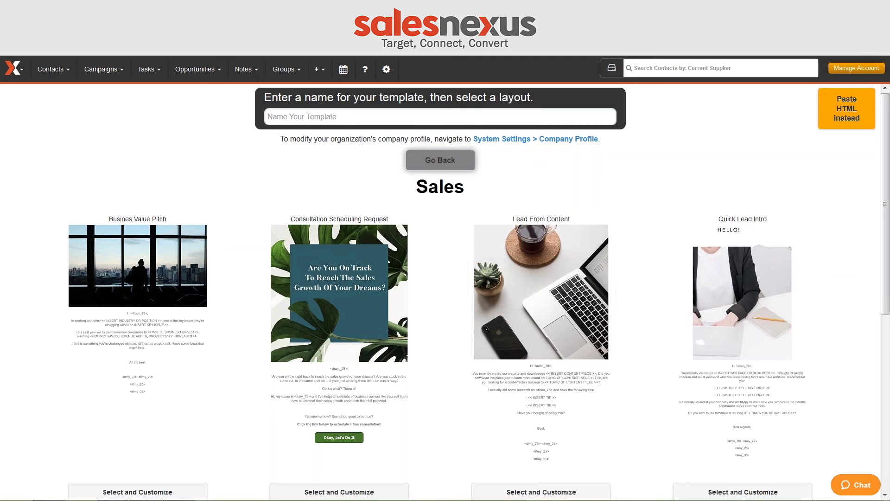
left_click(439, 160)
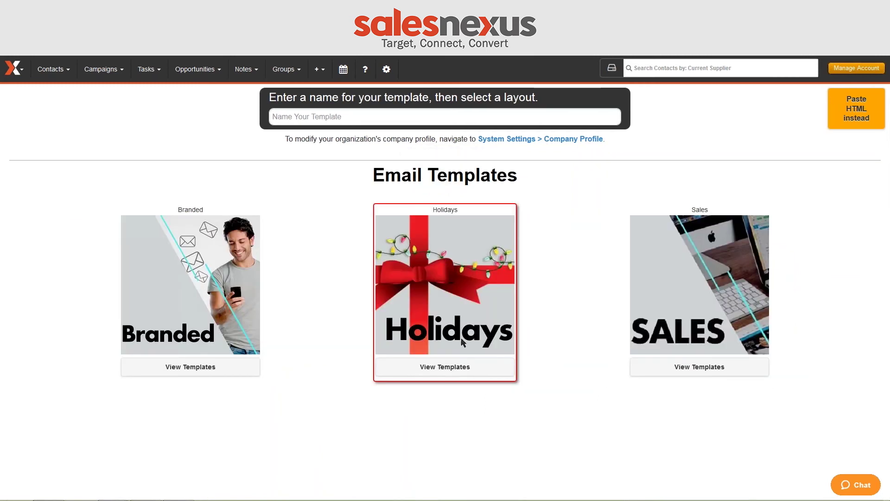
left_click(458, 369)
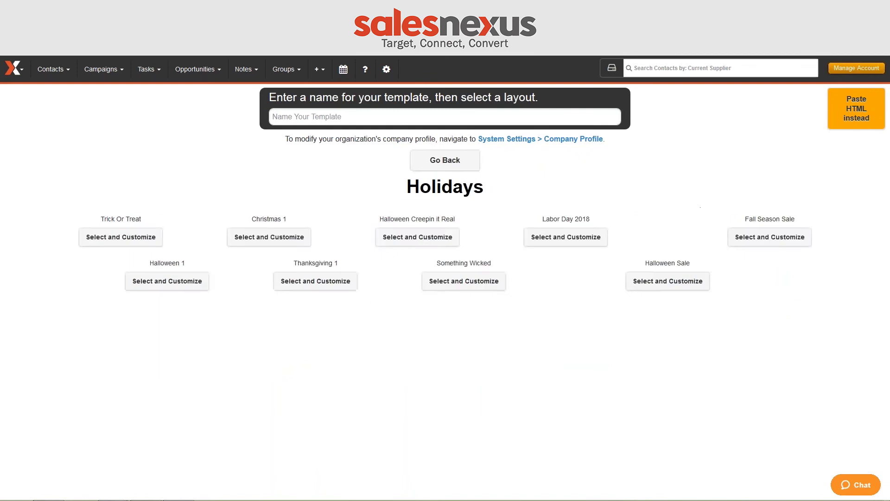
left_click(458, 162)
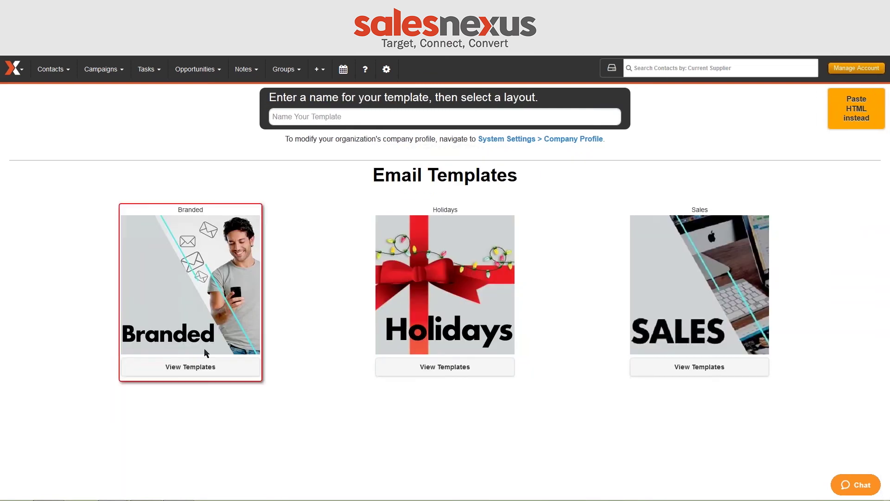
Name the new template "klochko email" and create it from the Single Column layout in the Branded category
left_click(201, 368)
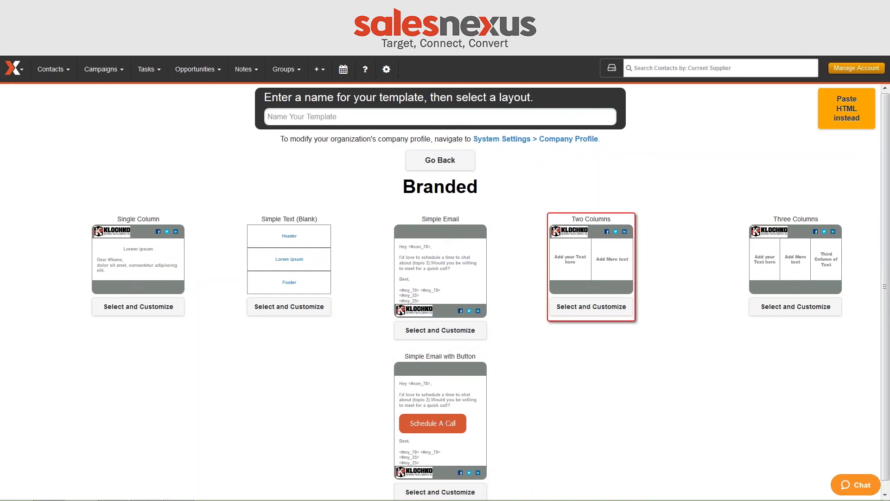
left_click(144, 263)
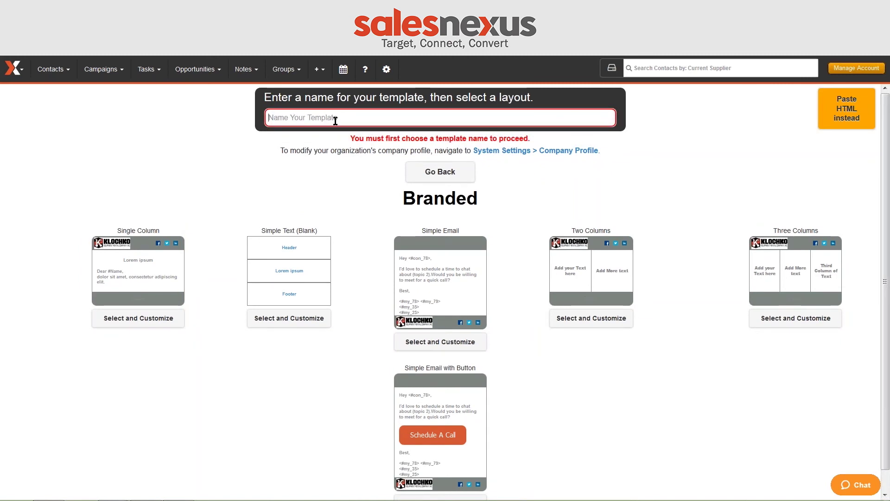
type("klock")
key("BackSpace")
type("hko")
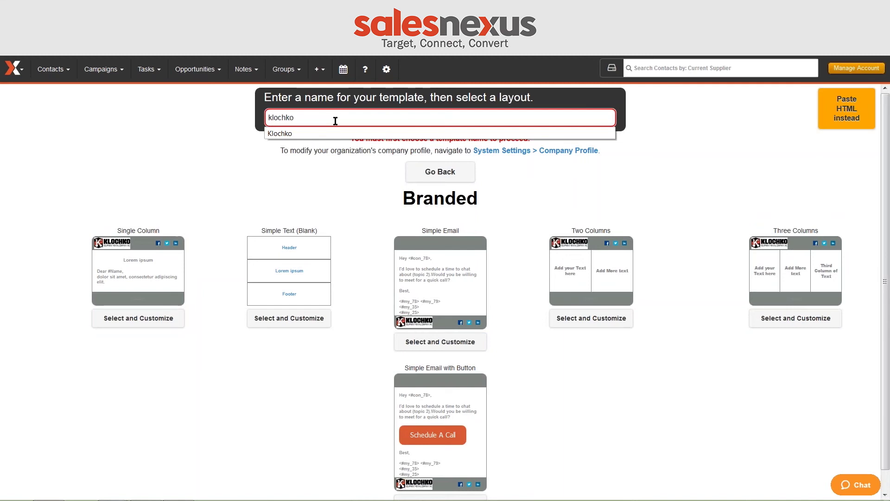
type(" email")
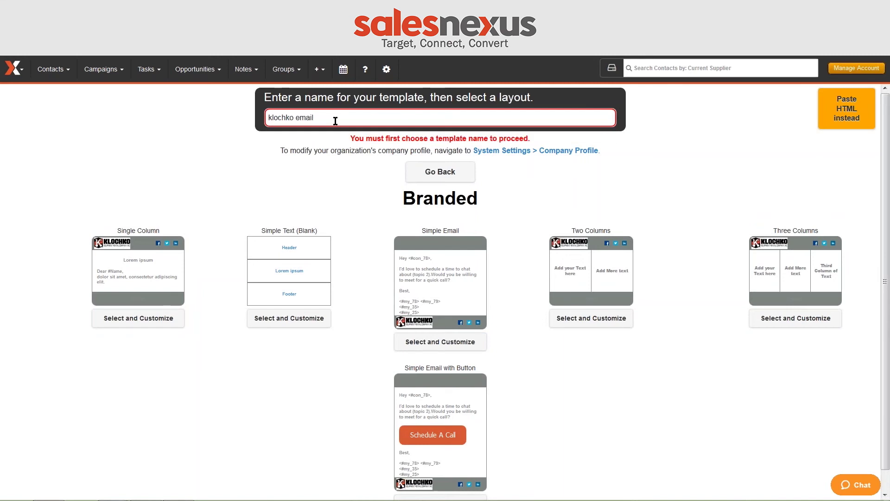
left_click(146, 283)
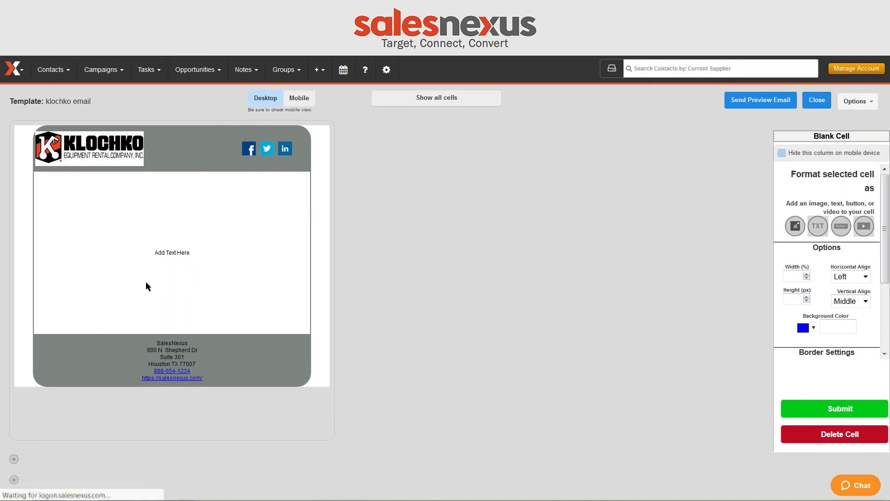
Open the main body cell's text for editing and left-align the "Add Text Here" placeholder
left_click(172, 261)
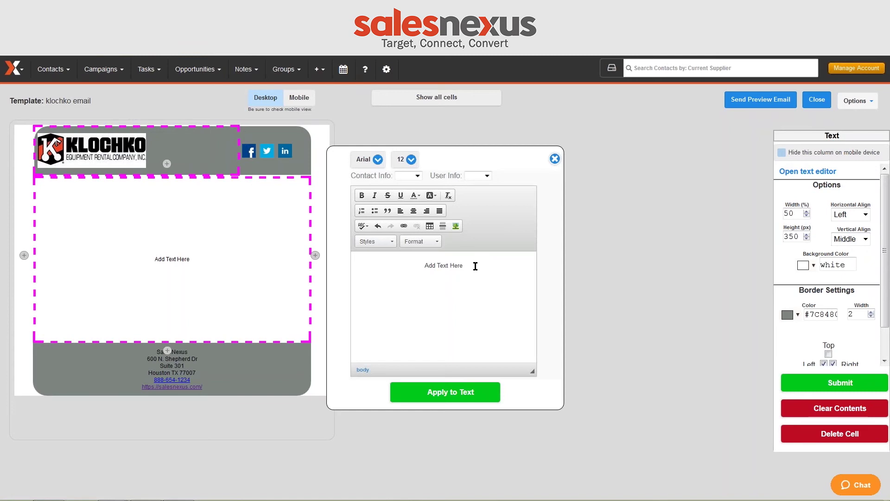
double_click(456, 265)
triple_click(371, 263)
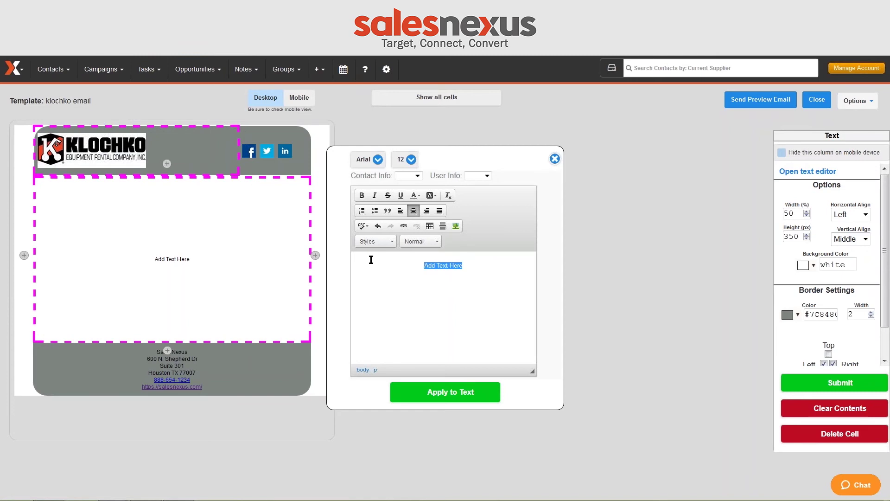
left_click(400, 212)
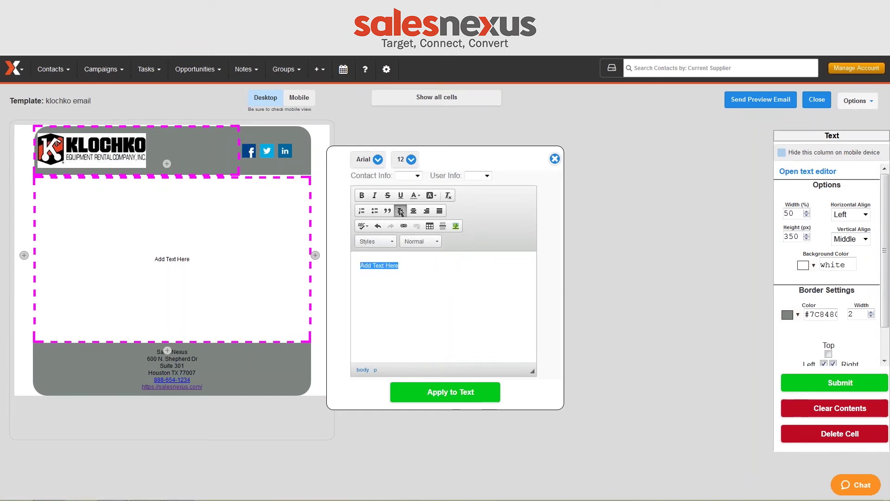
Replace the placeholder text with the First Name merge field from the contact info
left_click(412, 179)
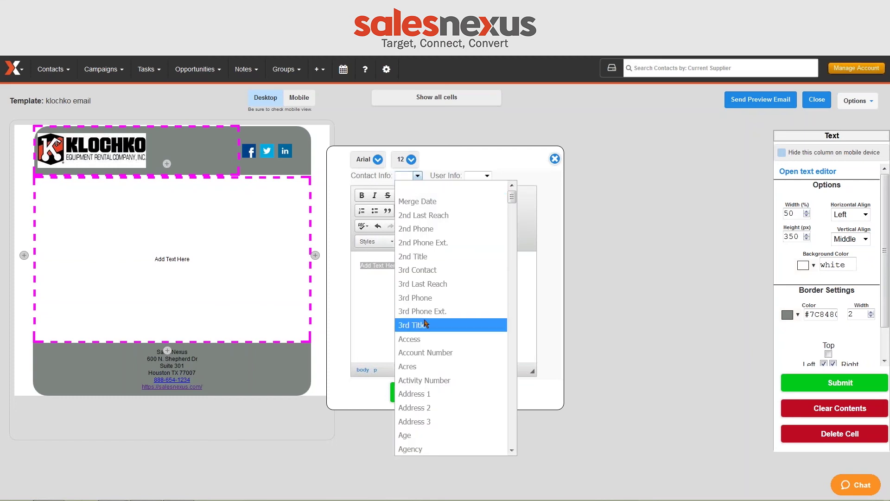
key("f")
key("Down")
key("Down")
key("Down")
key("Down")
key("Down")
key("Down")
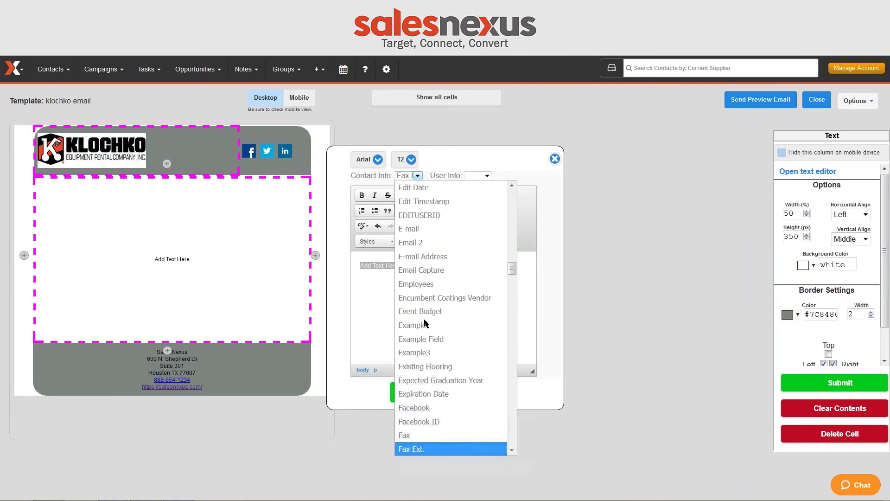
key("Down")
key("Down")
key("Down")
key("Up")
key("Up")
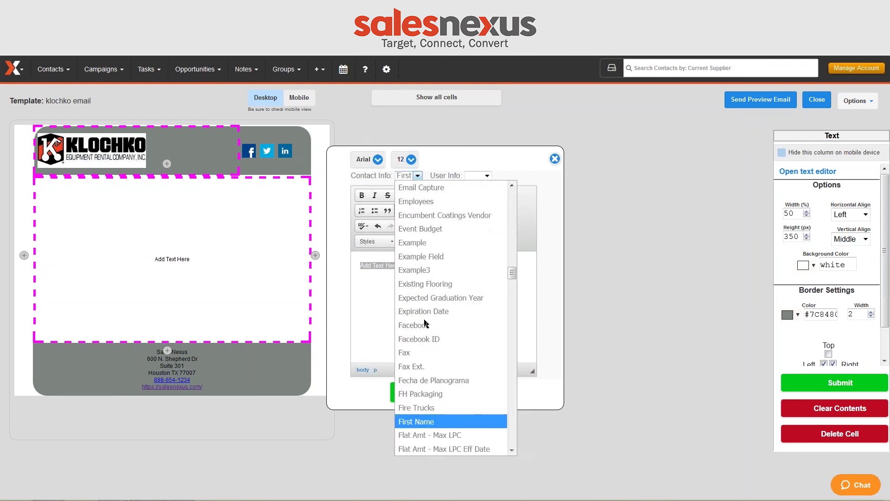
left_click(415, 421)
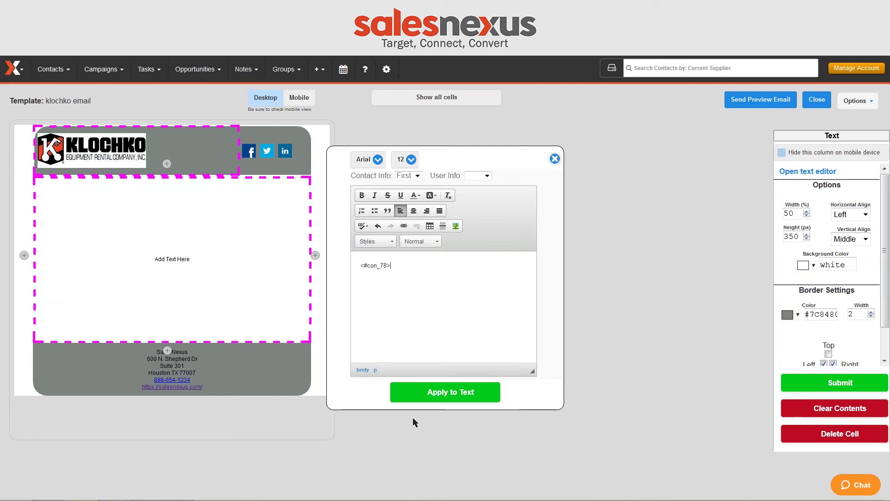
Add a comma after the merge field and the paragraph "Are maintenance costs on your construction equipment killing your business?"
type(",")
key("Return")
type("Are maintenance costs on your construction equipment killing your")
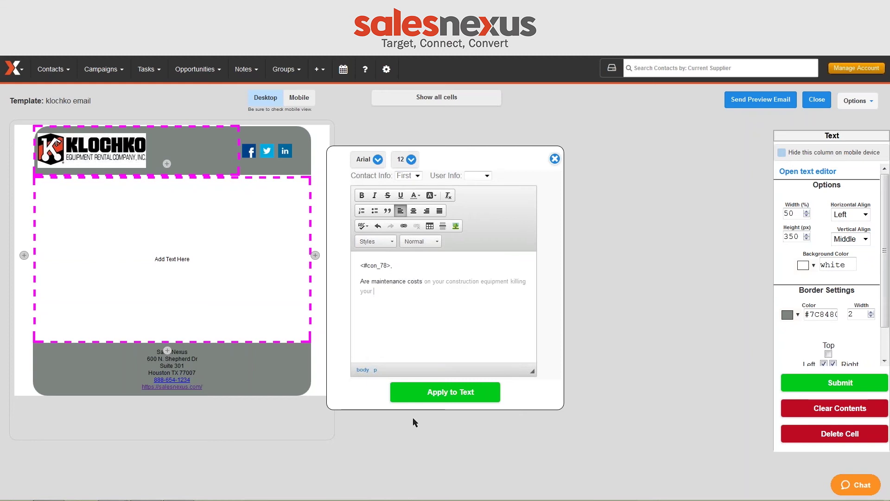
type("business?")
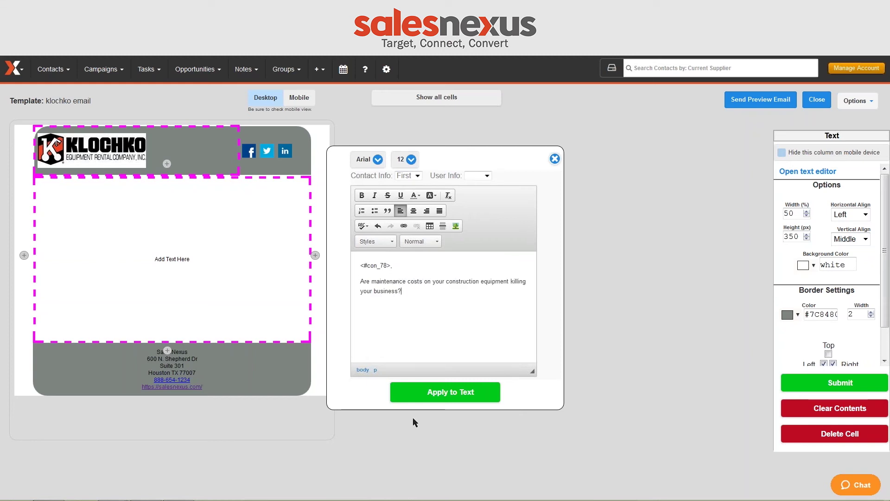
Add a paragraph reading: If so, we thought you'd find our guide, "5 Ways to Reduce Maintenance Costs" helpful
key("Return")
type("If so, we thought you")
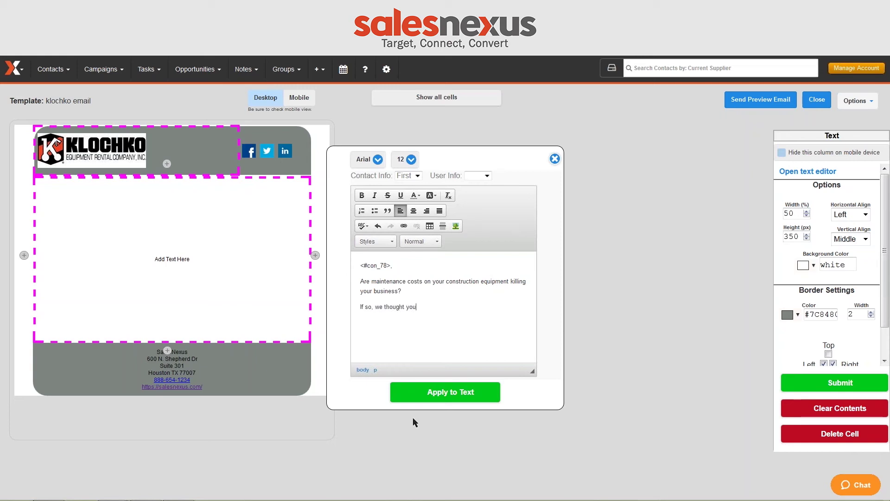
type("'d find our gudde, \"5 w")
key("BackSpace")
type("Ways to Reduce Maintenance Cost")
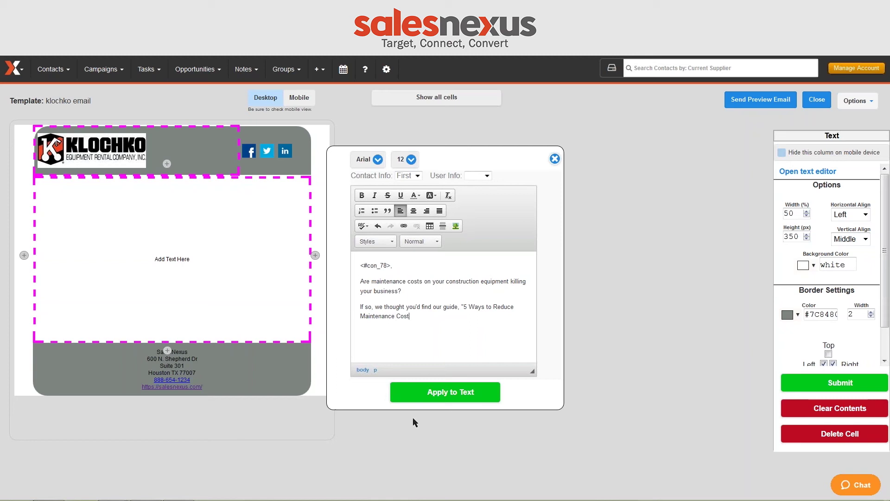
type("s\" helpful.")
Add the closing line "All the best," followed by the Contact merge field from the user info as the signature
key("Return")
type("All the best,")
left_click(476, 176)
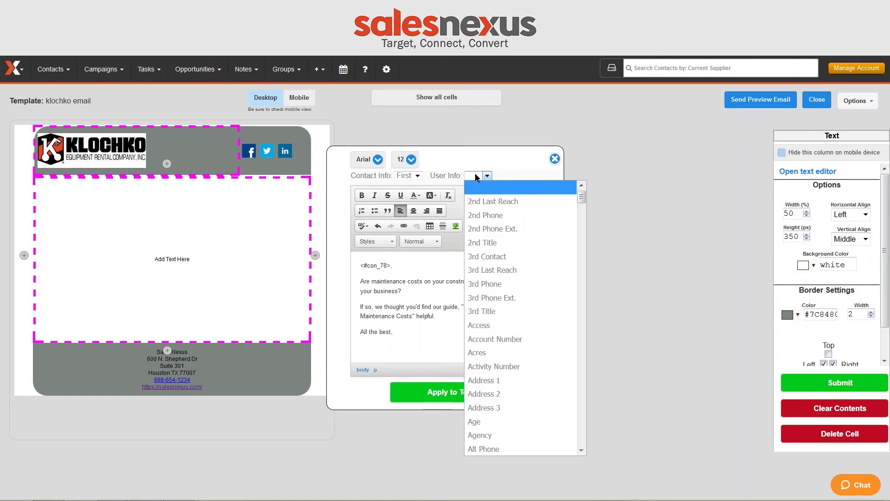
scroll(552, 375, "down", 6)
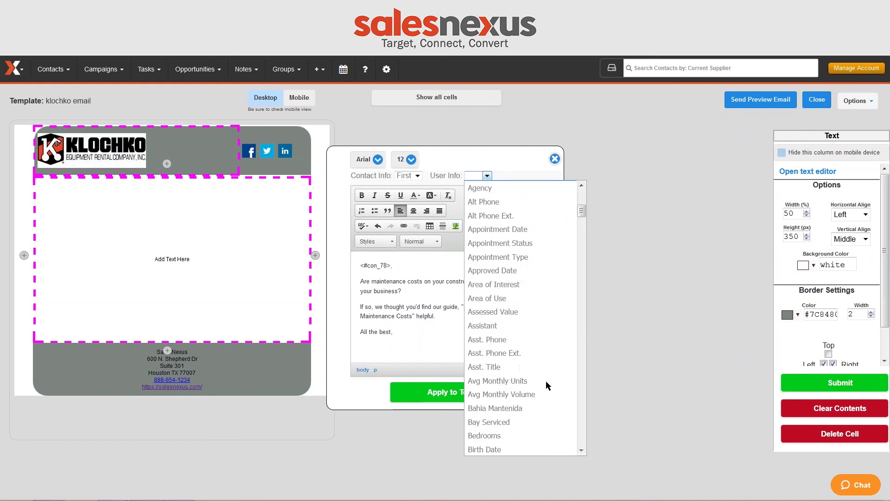
scroll(546, 380, "down", 8)
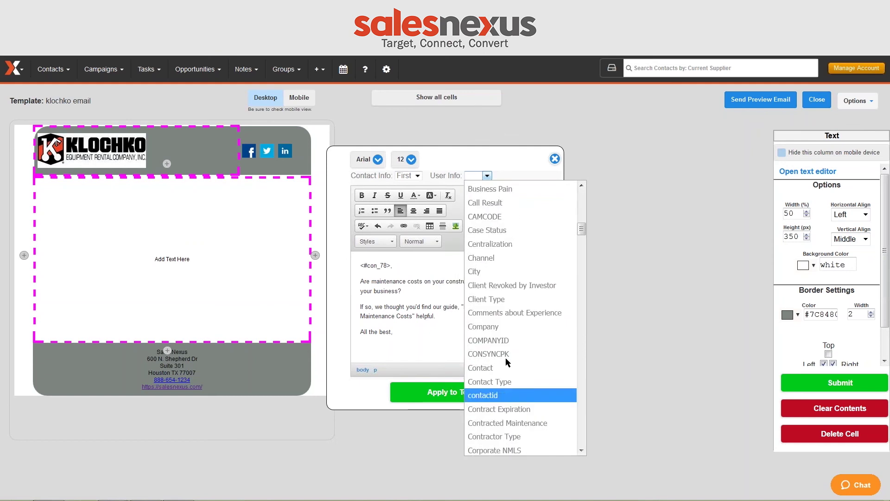
left_click(498, 368)
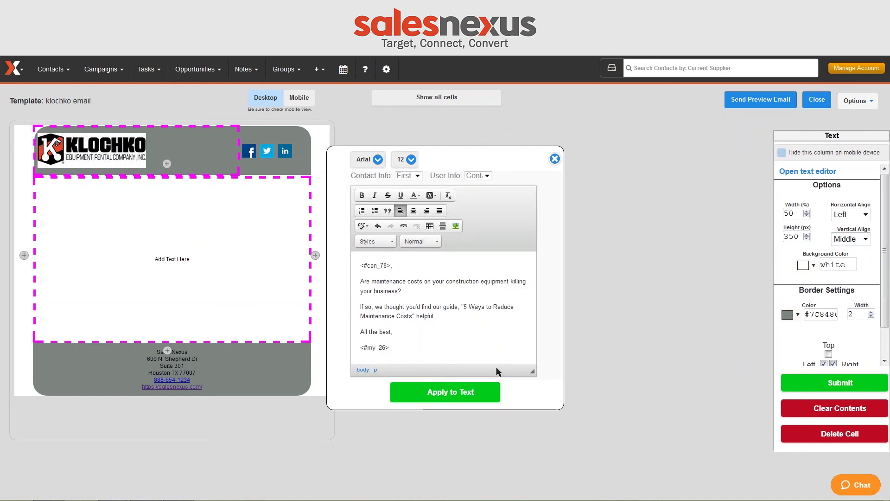
Add the Phone merge field from the user info on a new line below the signature's Contact field
key("Return")
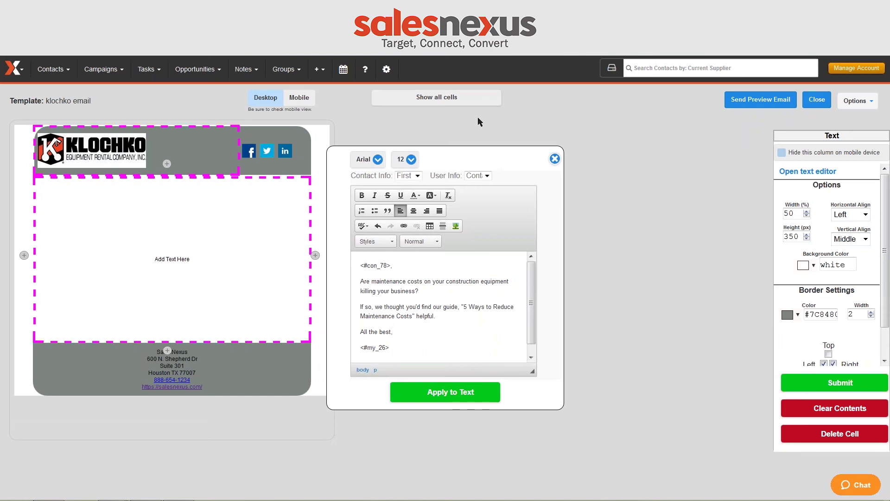
left_click(483, 179)
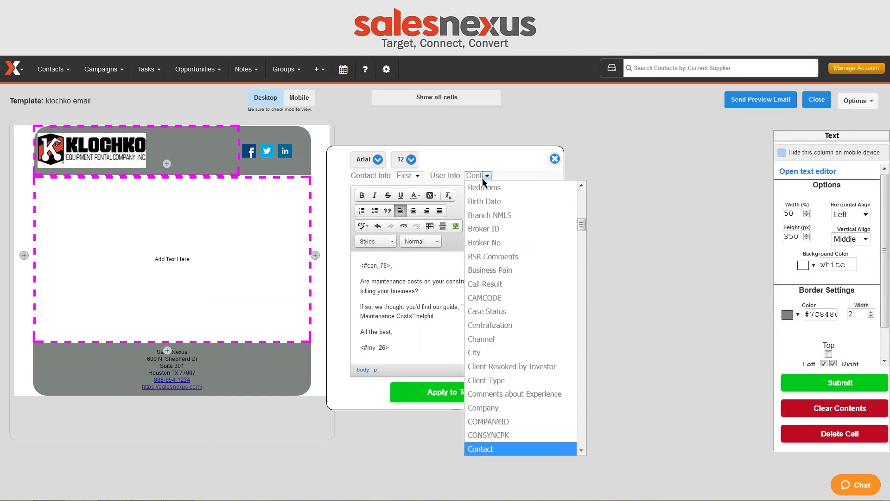
key("p")
key("Down")
key("Down")
key("Down")
key("Down")
key("Down")
key("Down")
key("Down")
key("Down")
key("Down")
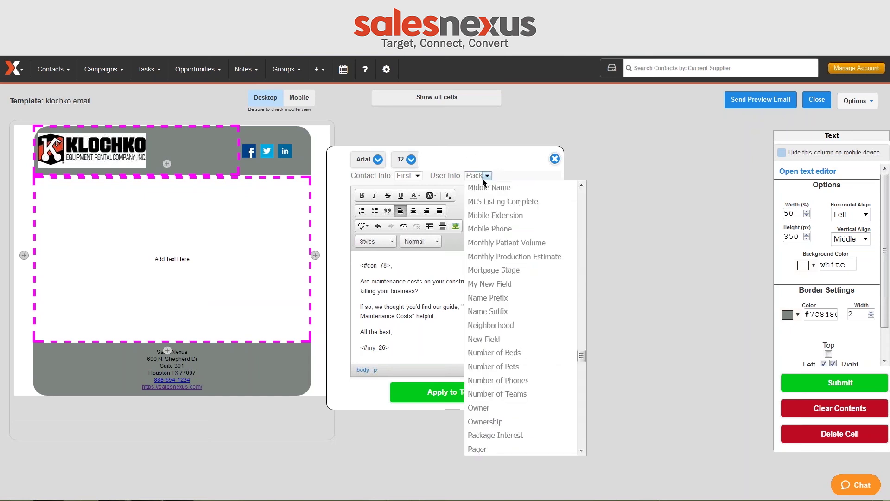
key("Down")
key("Down")
key("Down")
key("Down")
key("Down")
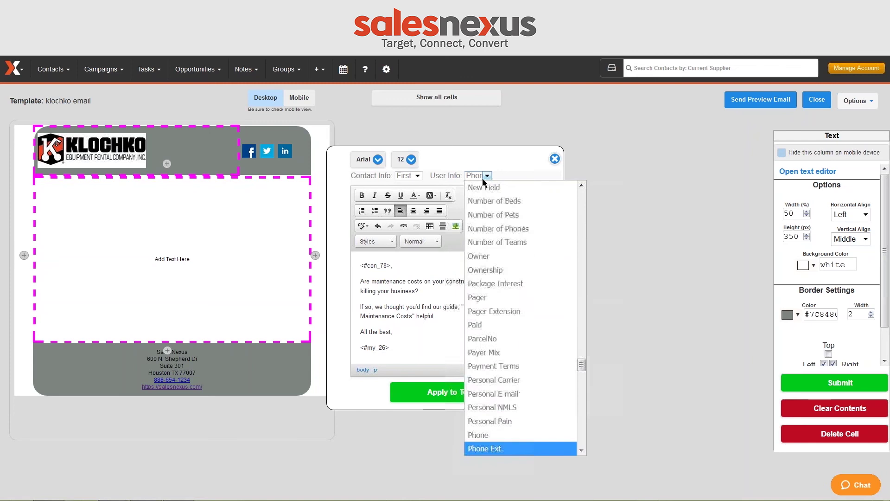
key("Up")
key("Up")
key("Up")
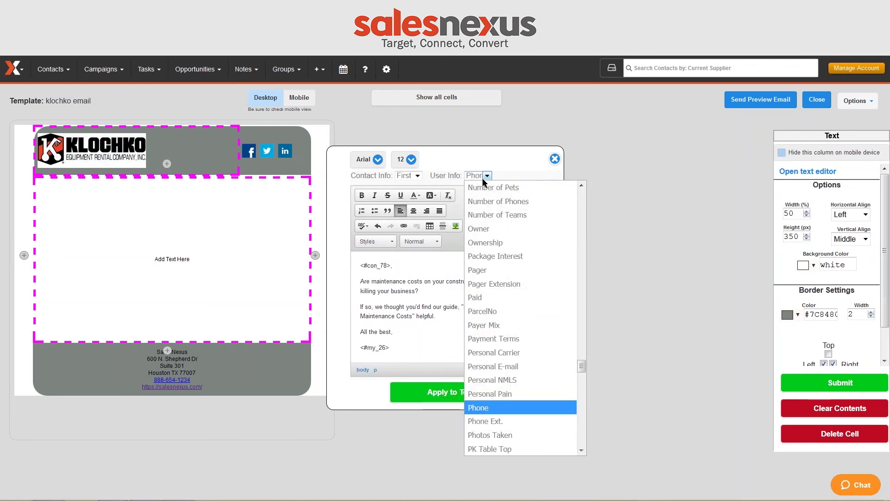
key("Return")
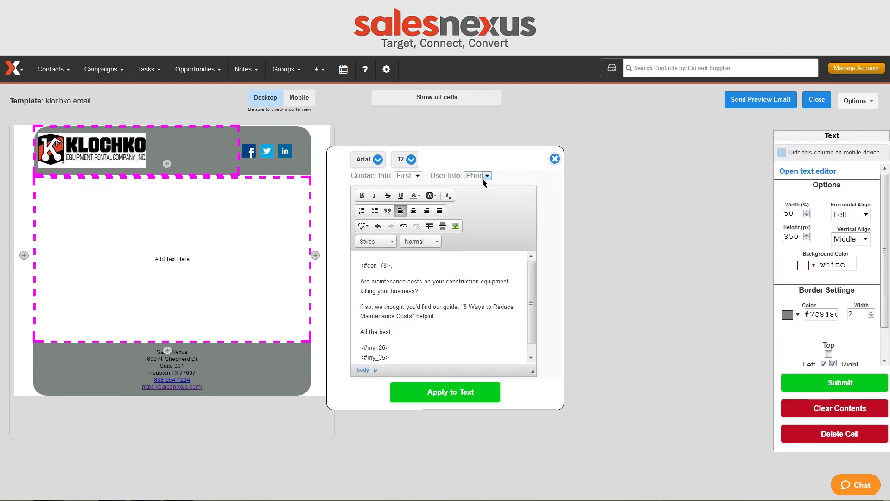
Replace "your business" in the first paragraph with the Company merge field from the contact info followed by "'s profits"
left_click(394, 265)
type(",")
left_click_drag(378, 291, 414, 290)
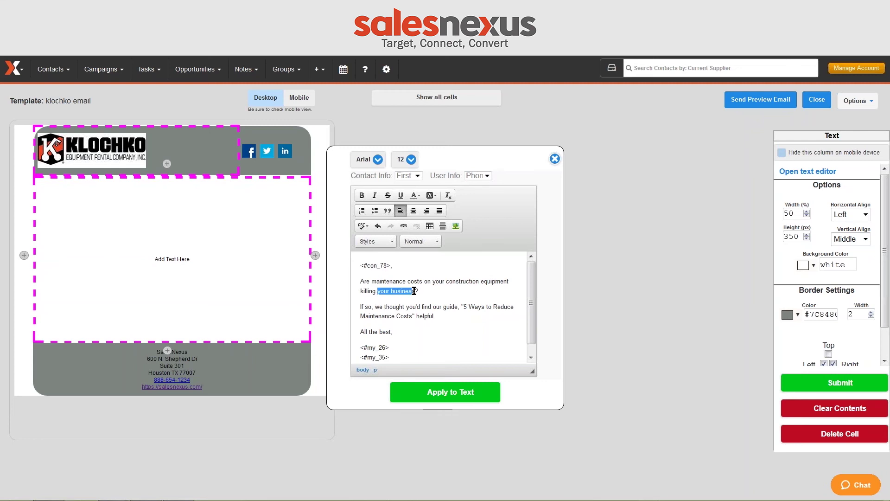
left_click(406, 175)
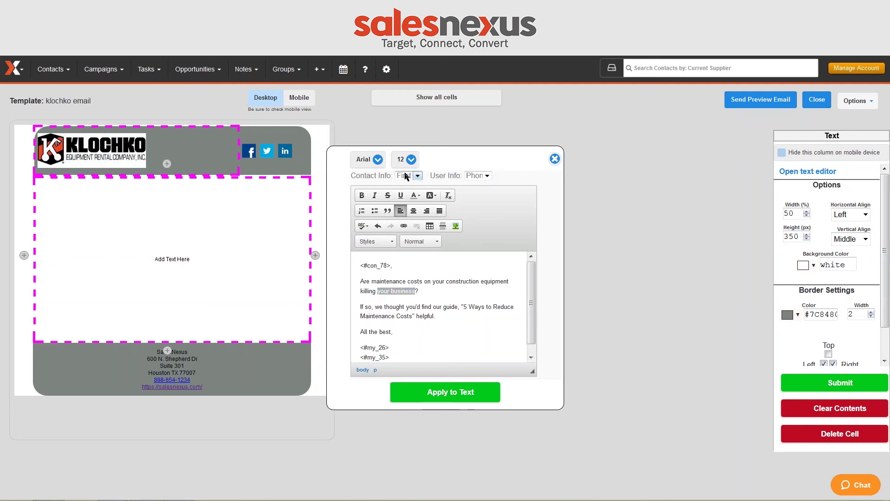
key("Down")
key("Down")
key("Down")
key("Down")
key("Down")
key("Down")
key("Down")
key("Down")
key("Down")
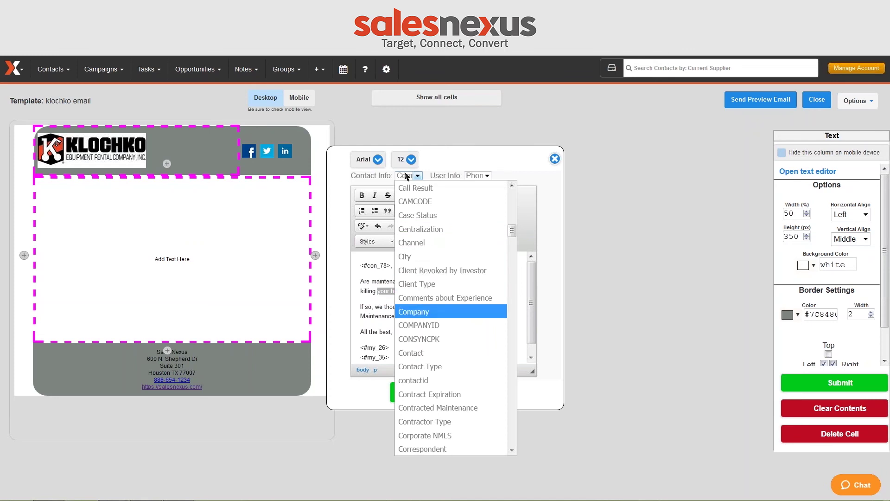
key("Return")
type("'s profi")
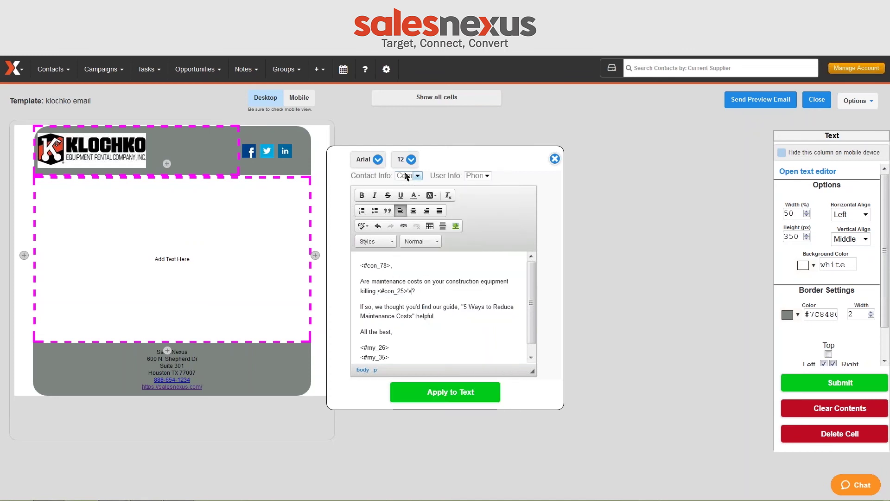
type("ts")
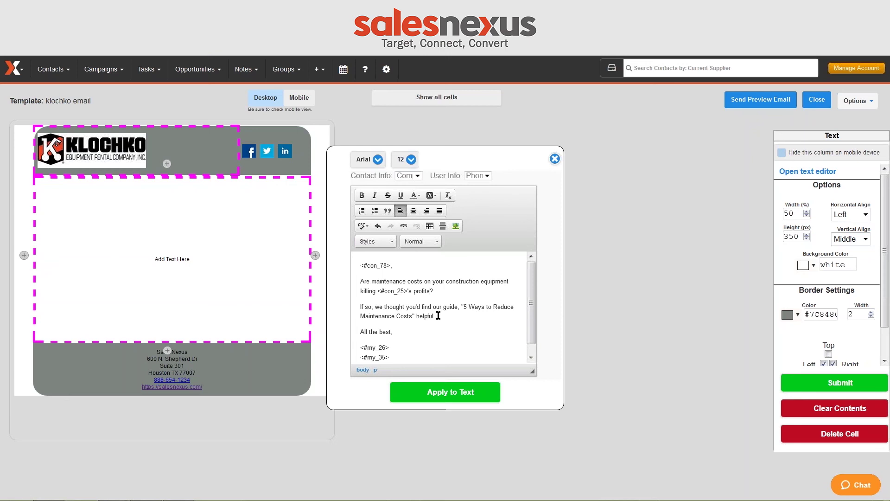
left_click_drag(412, 316, 463, 307)
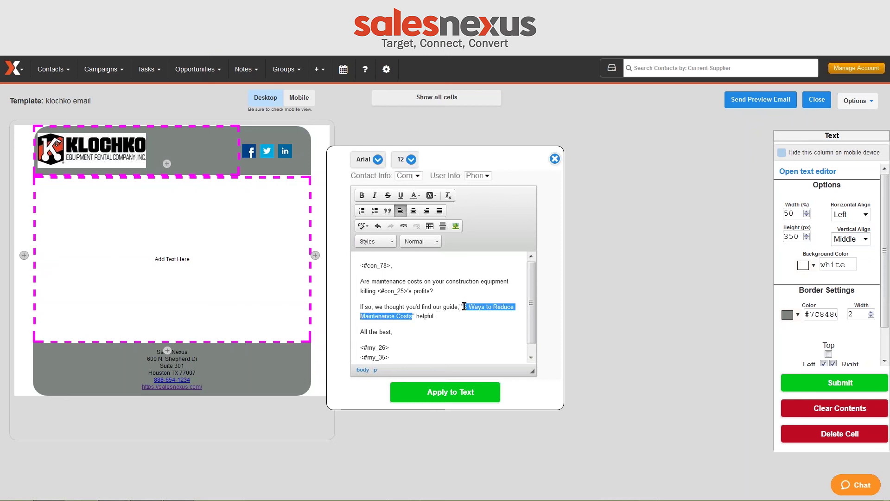
left_click(403, 225)
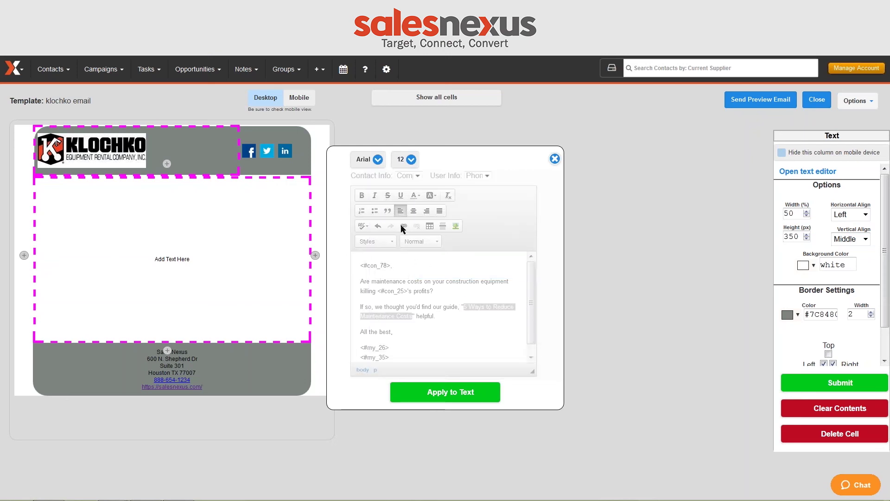
type("sales")
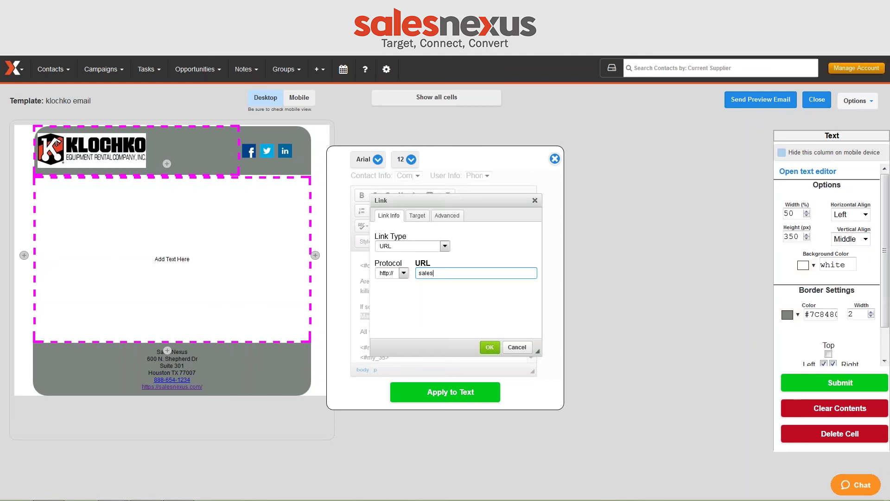
type("nexus.com")
left_click(489, 347)
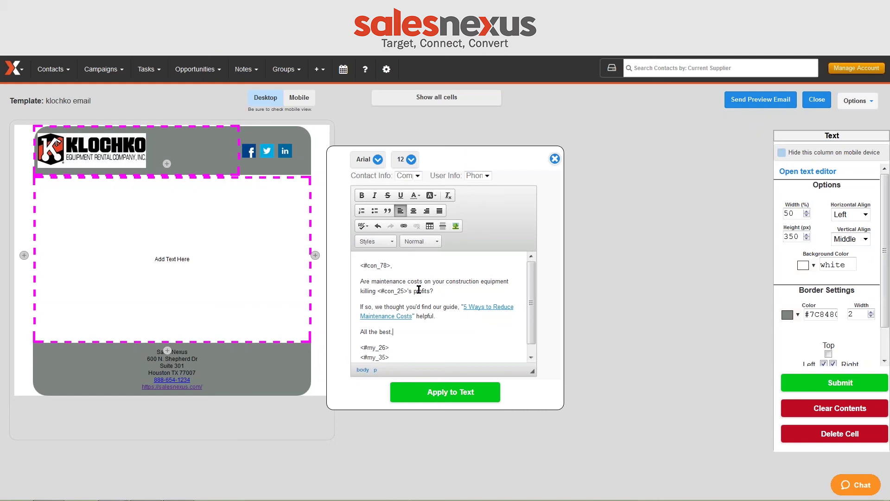
left_click(464, 393)
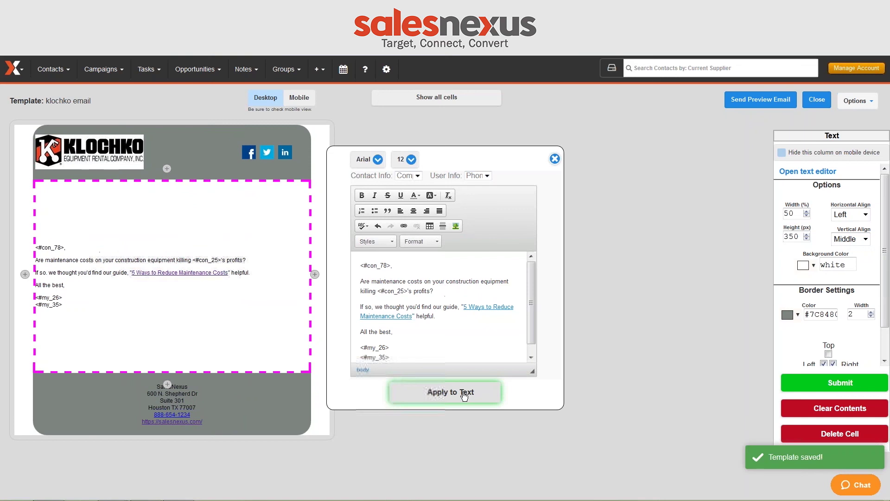
left_click(555, 158)
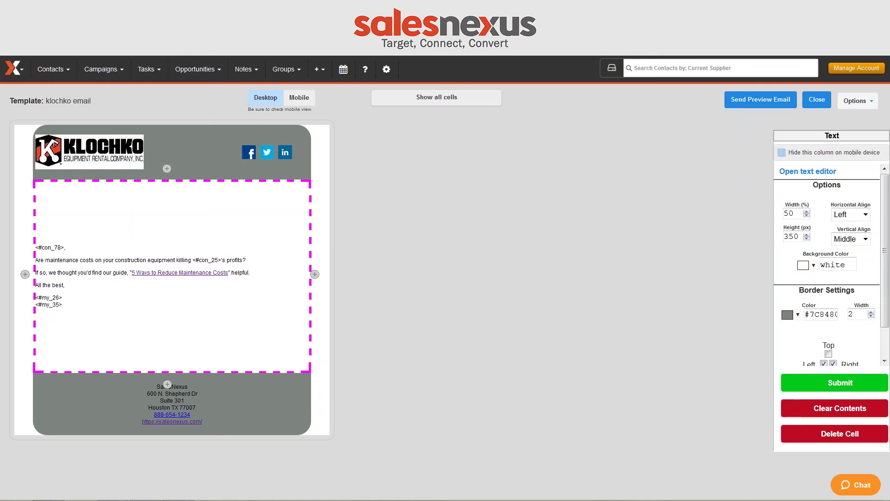
left_click(856, 100)
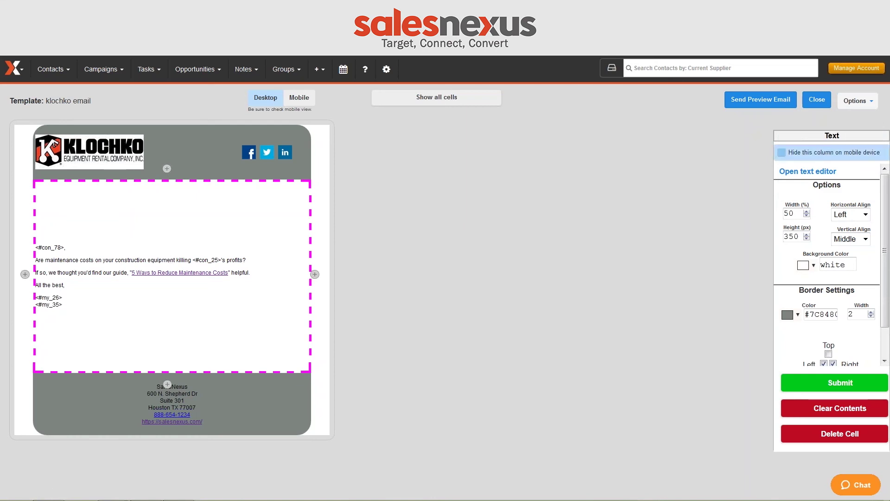
left_click(857, 101)
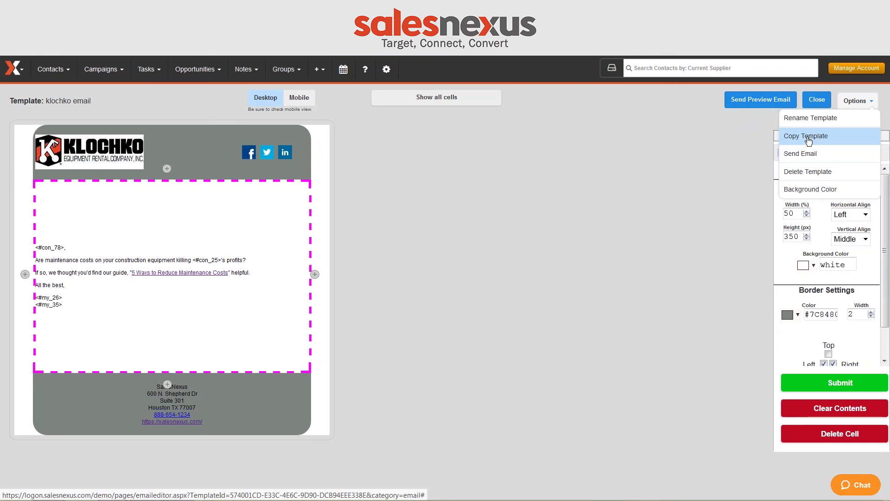
mouse_move(88, 70)
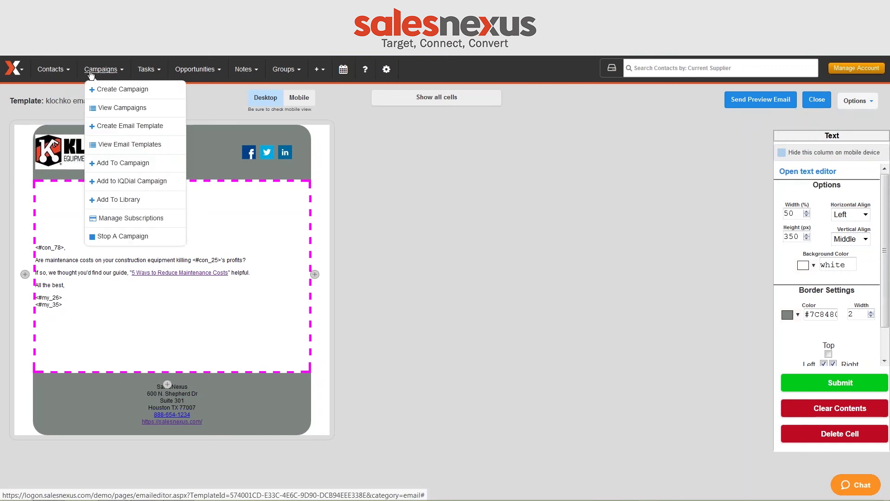
left_click(122, 134)
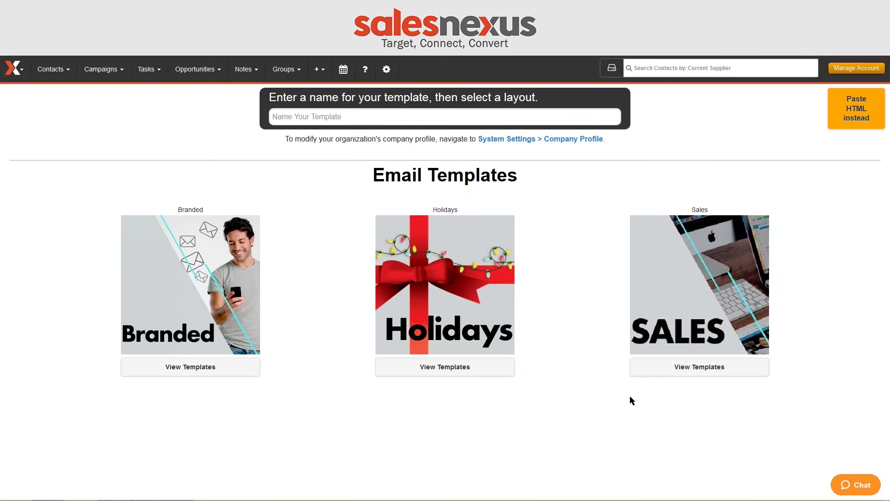
Start a new campaign and name it "Construction Equipement Maintenance"
left_click(101, 69)
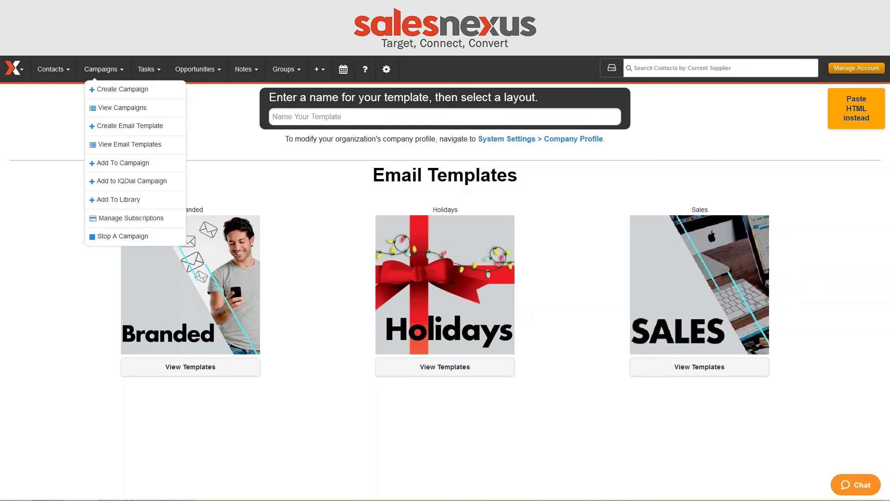
left_click(134, 92)
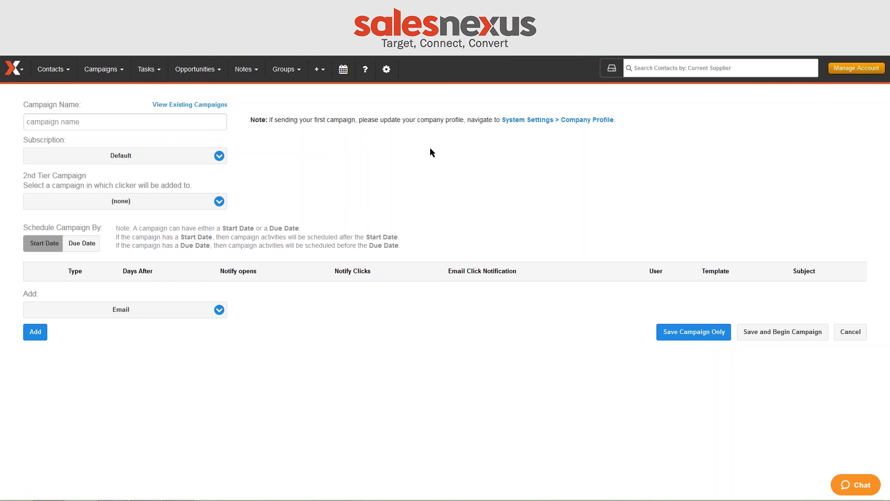
mouse_move(103, 70)
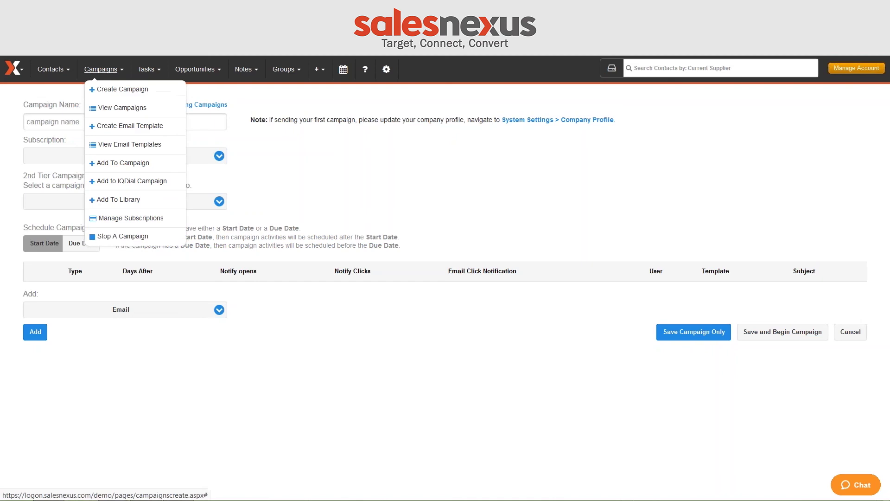
left_click(118, 92)
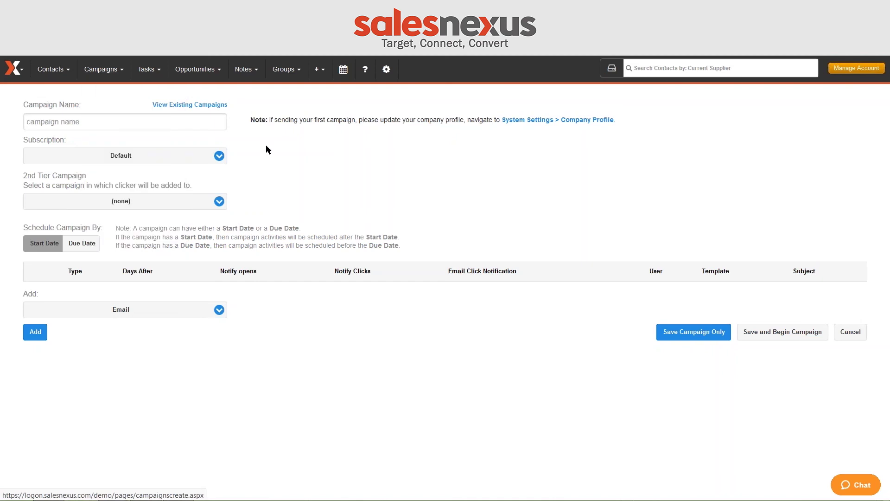
left_click(213, 124)
type("Construction Equipemen")
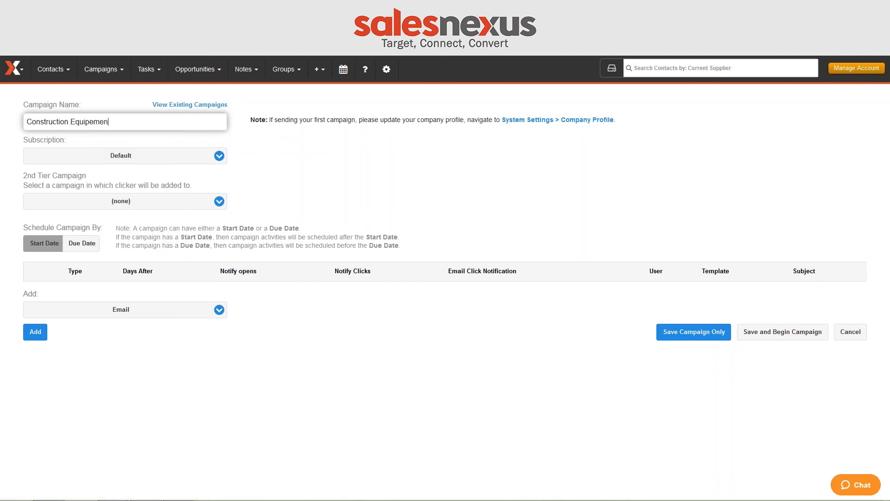
type("t Maintenance")
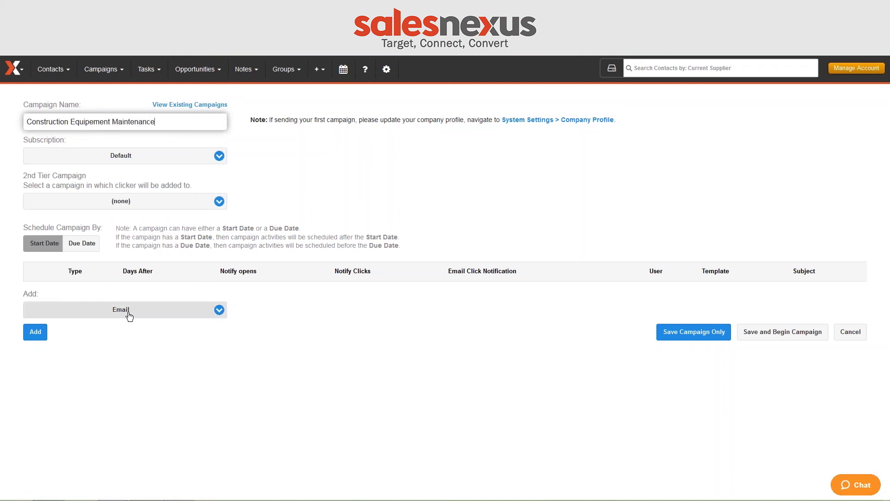
Add an email to the campaign with the subject "Maintenance Costs are Killing Me!"
left_click(35, 334)
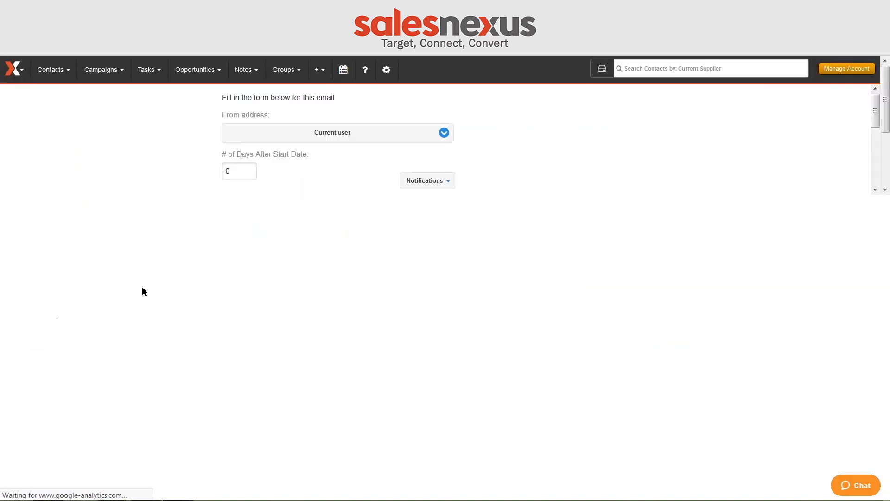
left_click(255, 246)
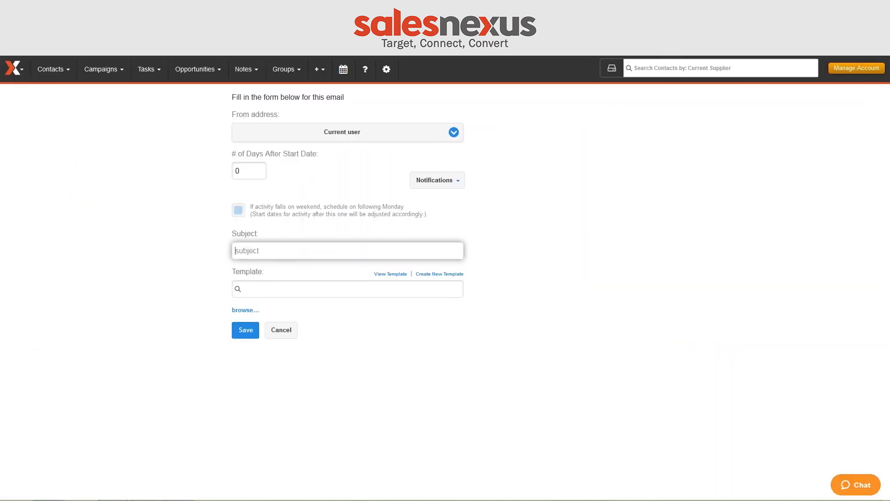
type("Maintenance Costs are Killing Me!")
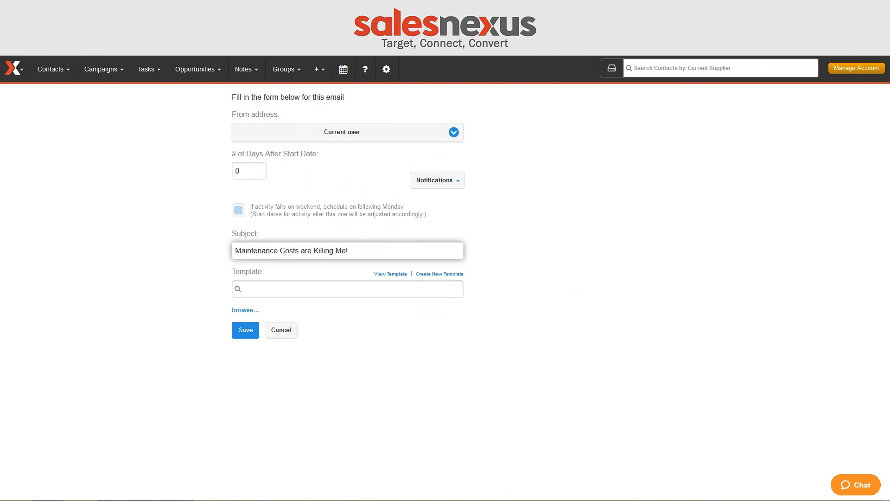
Assign the "klochko email" template to the campaign's first email and save the email
left_click(285, 290)
type("klo")
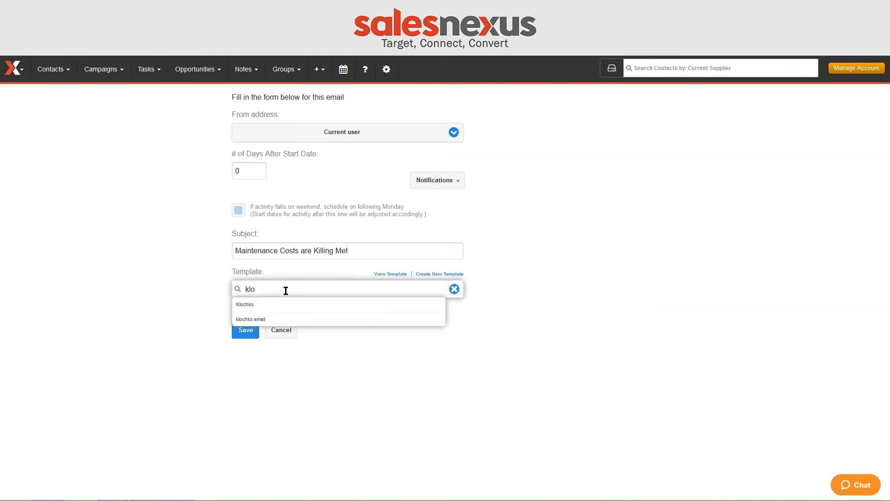
left_click(254, 320)
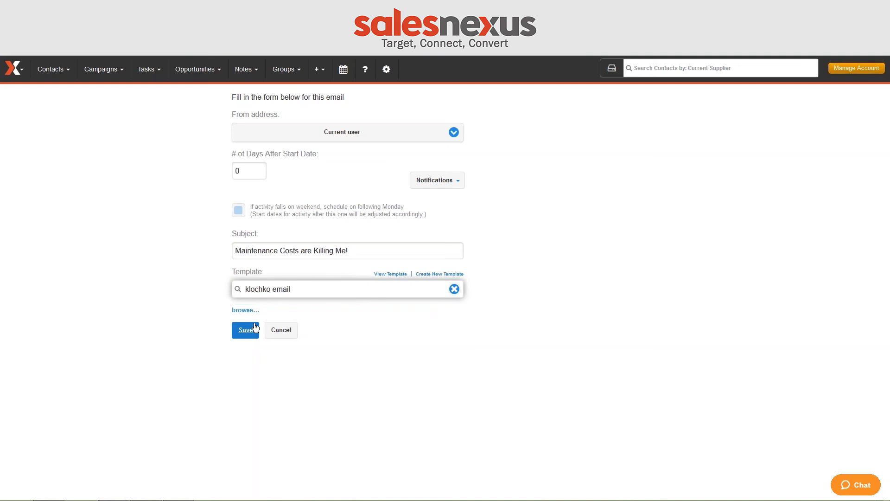
left_click(252, 329)
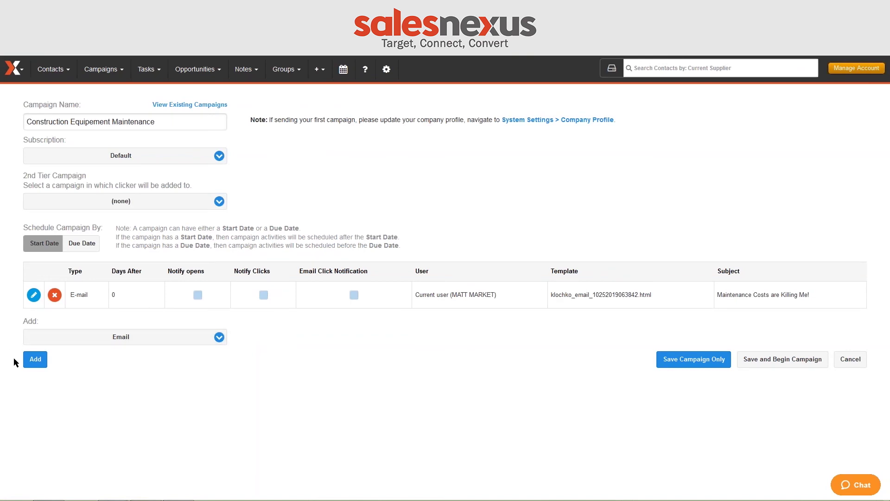
Add a second email scheduled 3 days after the start date with the subject "Maintenance on Construction Equipment Too High?"
left_click(35, 359)
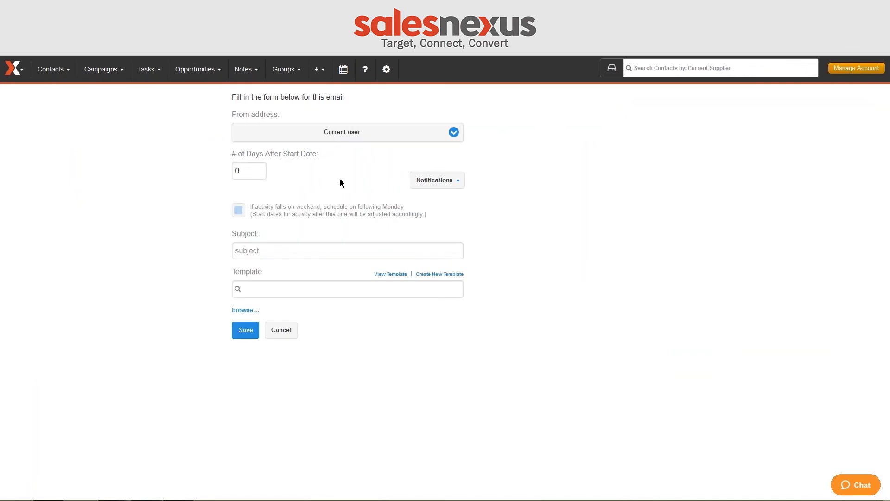
left_click(242, 171)
key("BackSpace")
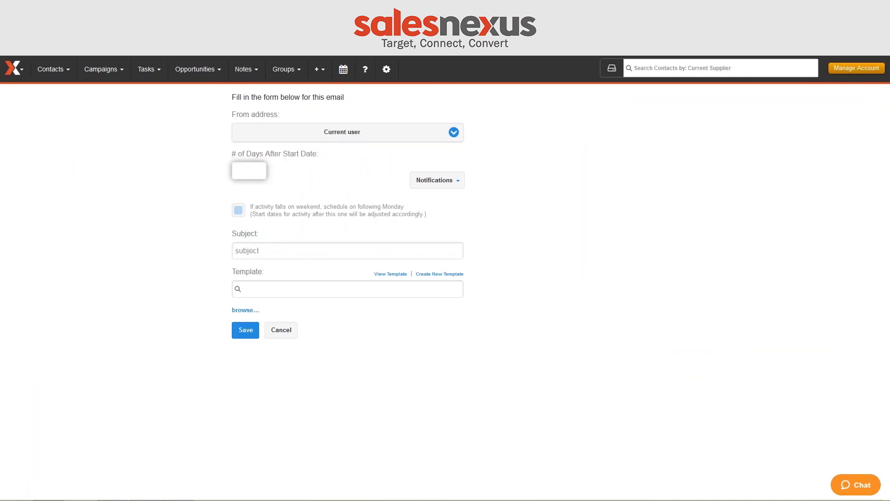
type("3")
left_click(260, 250)
type("Mainte")
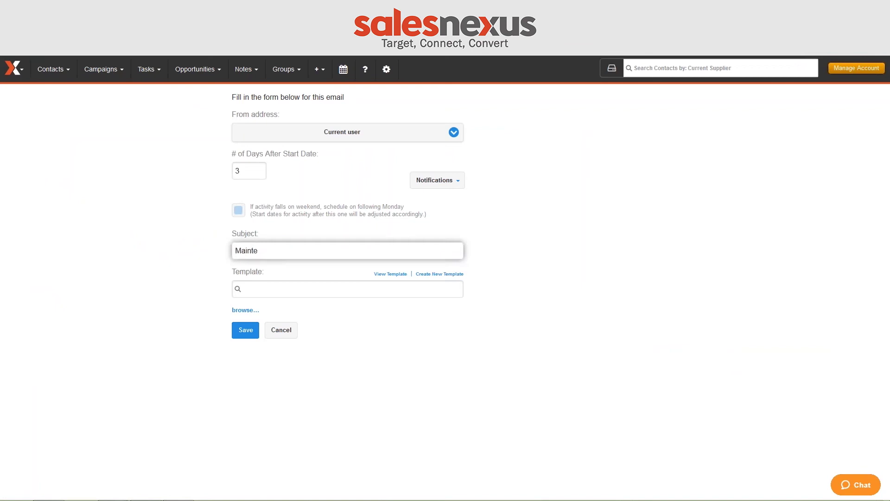
type("nance on Construction Equipment Too High?")
Assign the "Klochko" template to the second email and save the email
left_click(287, 289)
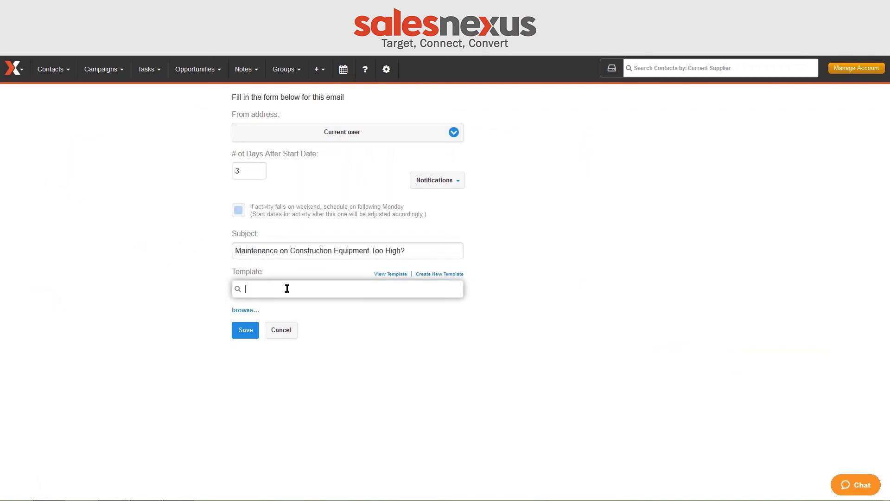
type("klo")
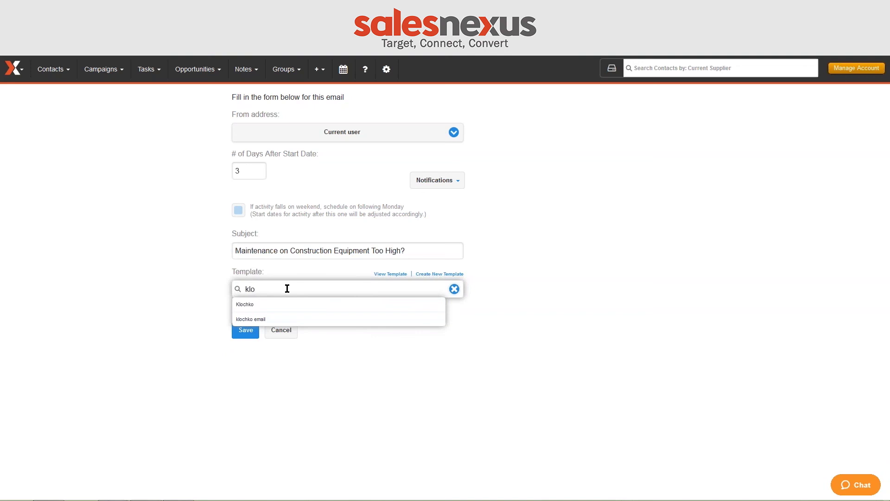
left_click(264, 301)
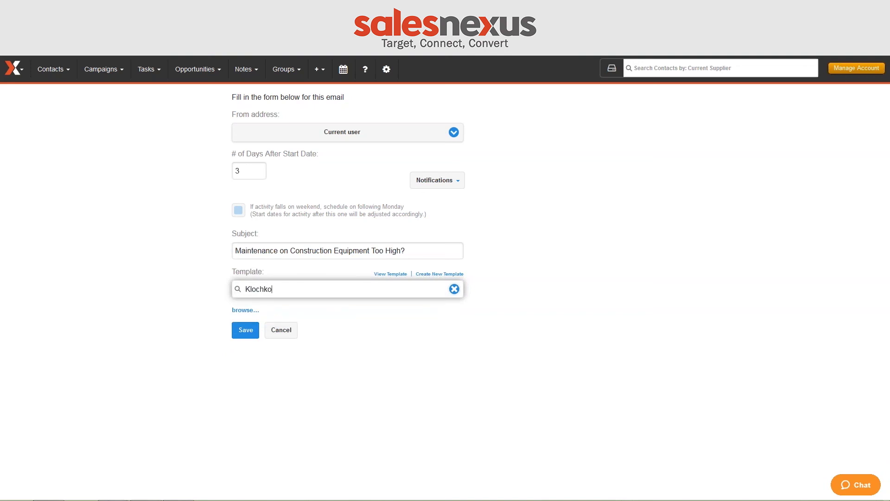
left_click(245, 330)
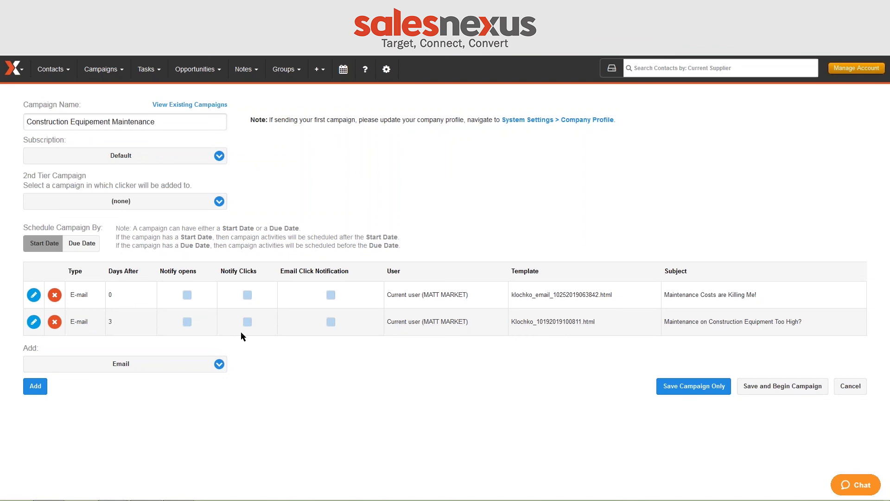
Add a call activity to the campaign with the custom regarding text "Maintenance Contract 1st Call"
left_click(185, 364)
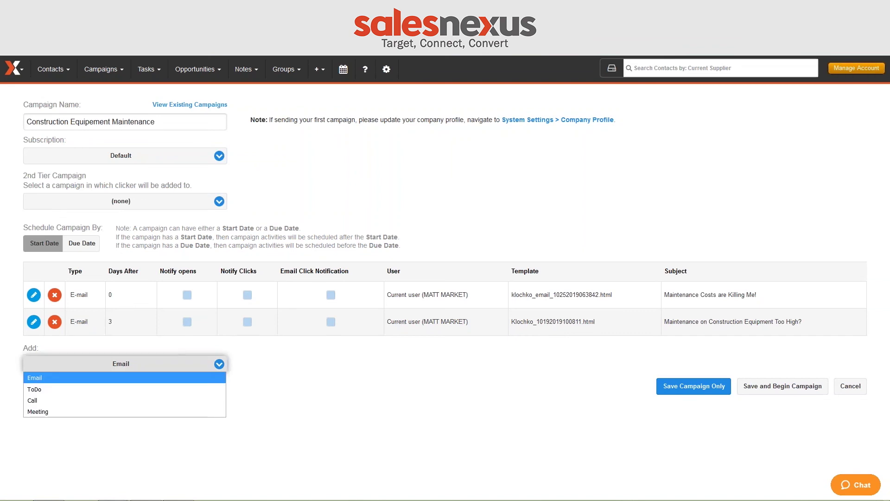
left_click(59, 401)
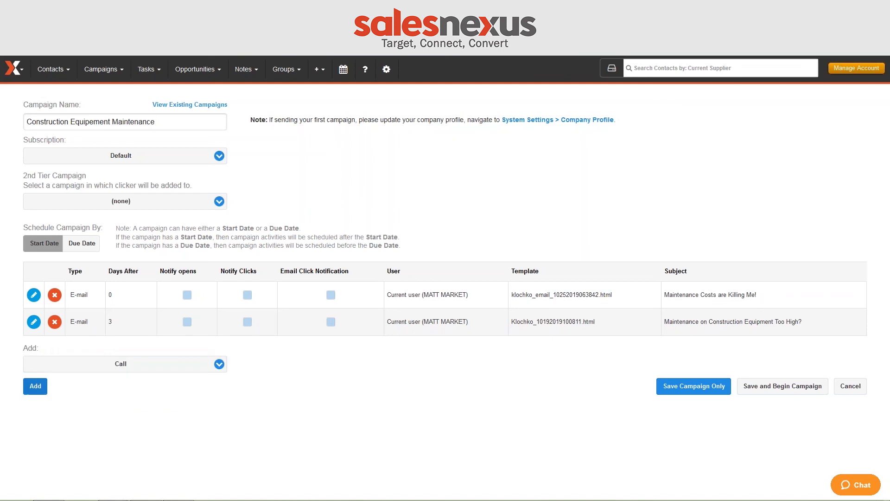
left_click(37, 386)
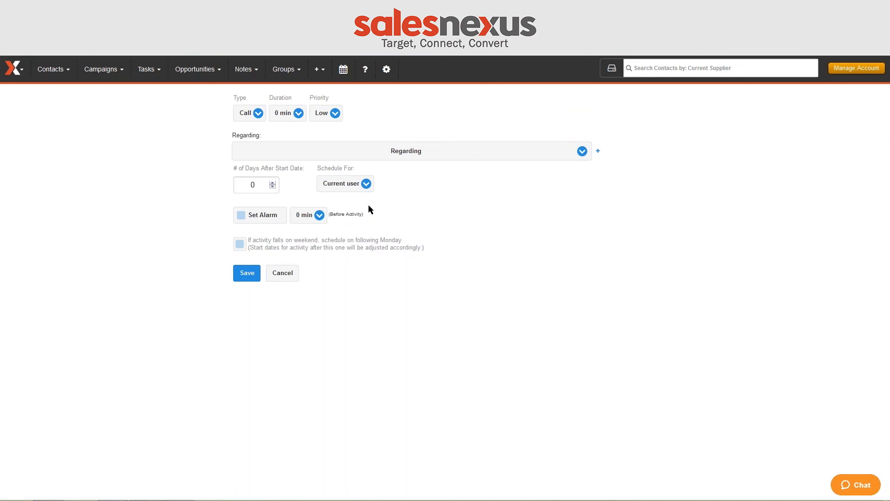
left_click(598, 151)
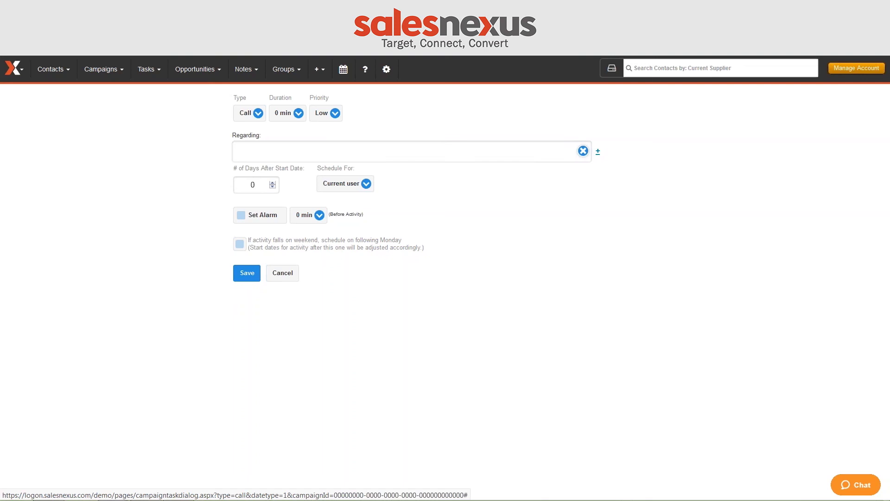
left_click(523, 155)
type("Main")
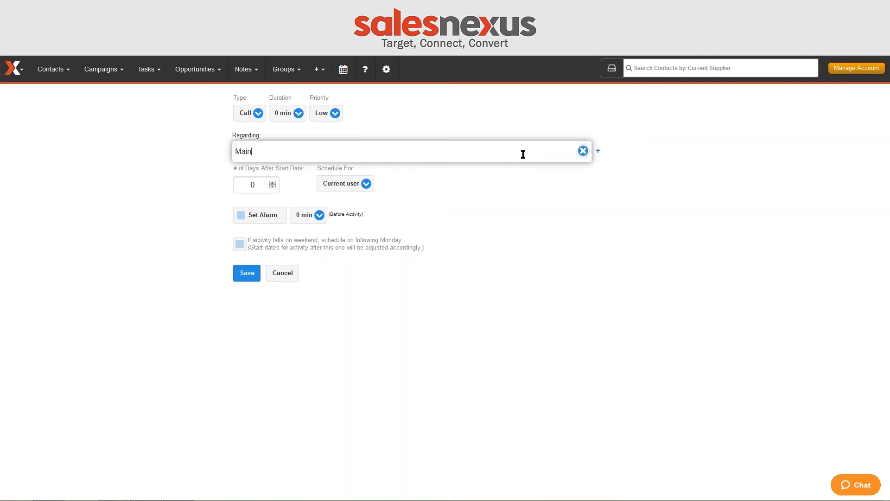
type("tenance Contract 1st Call")
Schedule the call 7 days after the start date and save it
left_click(258, 186)
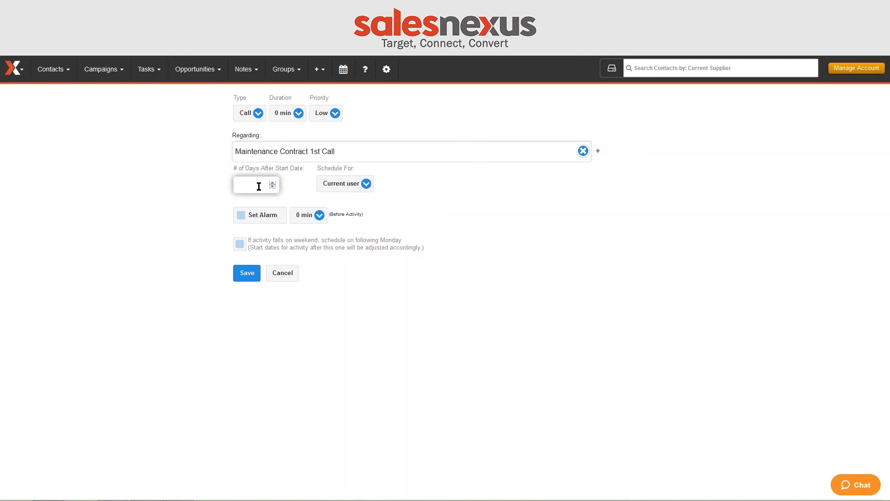
type("7")
left_click(560, 203)
left_click(247, 273)
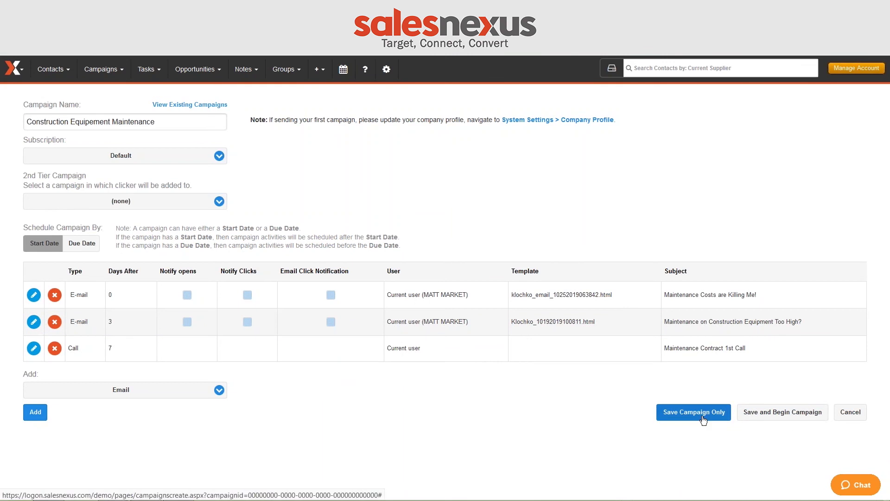
Edit the campaign's first email and set its From address to "Contact's record manager"
left_click(33, 295)
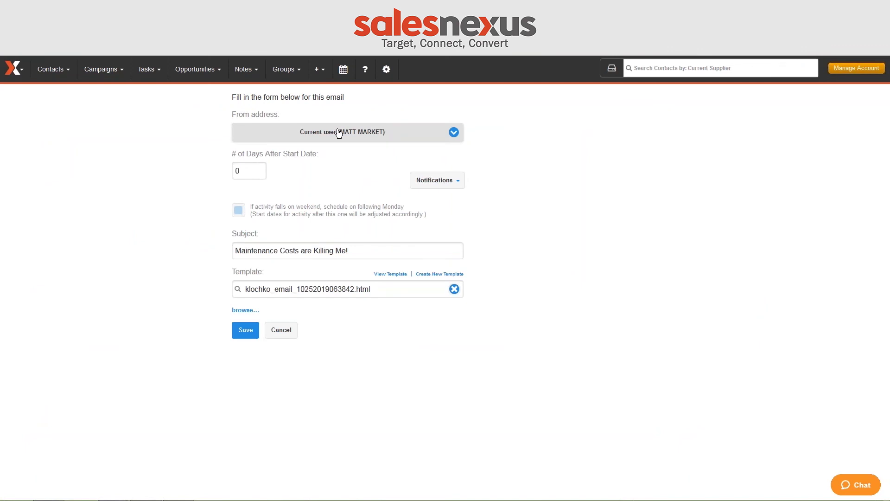
left_click(339, 133)
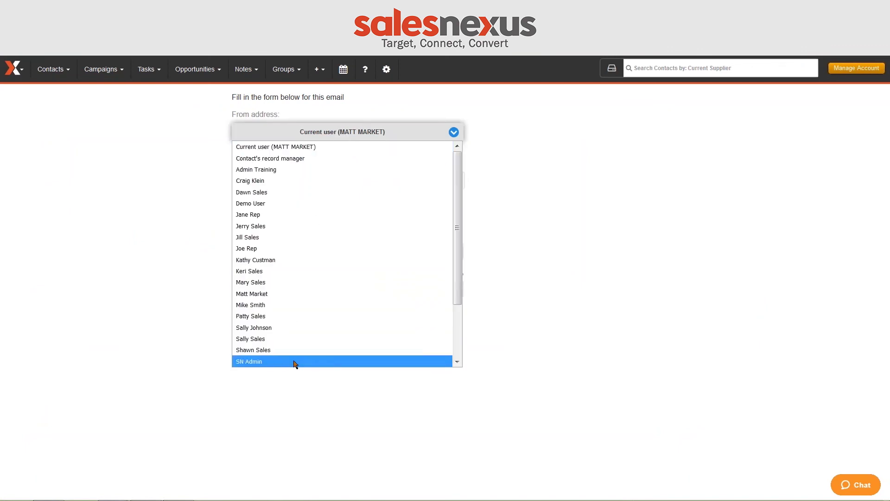
left_click(279, 227)
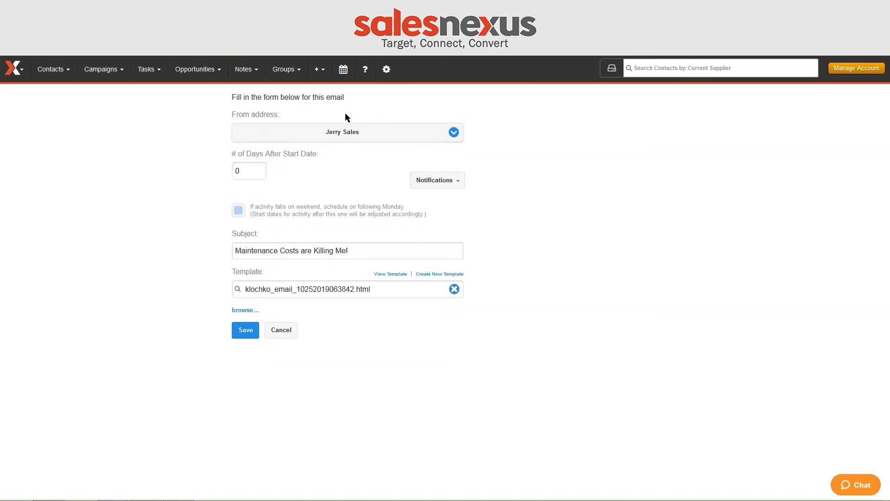
left_click(342, 133)
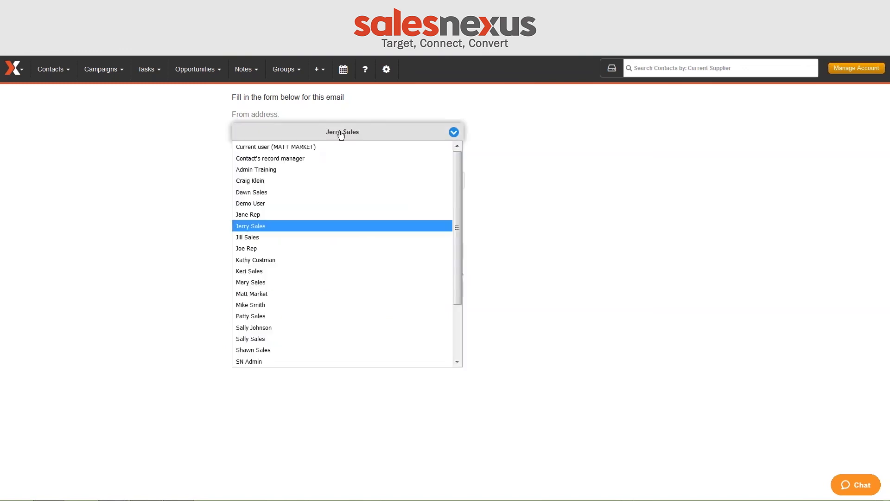
left_click(296, 158)
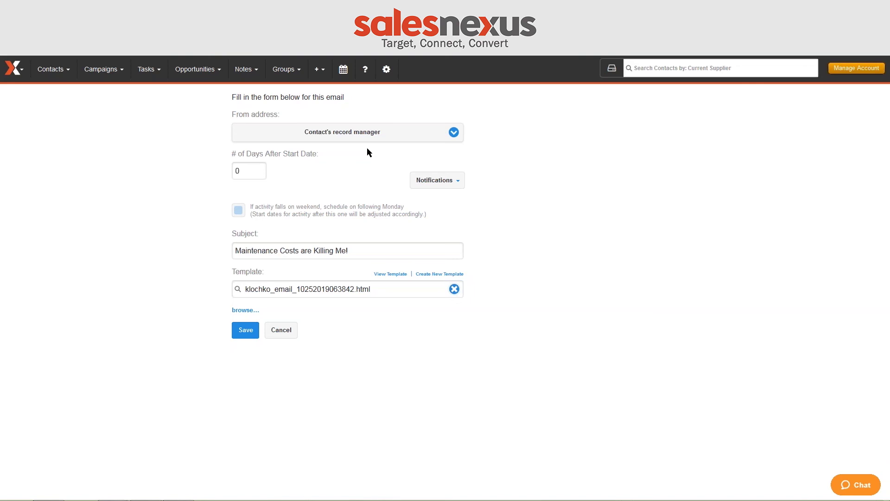
left_click(376, 134)
left_click(273, 147)
left_click(347, 130)
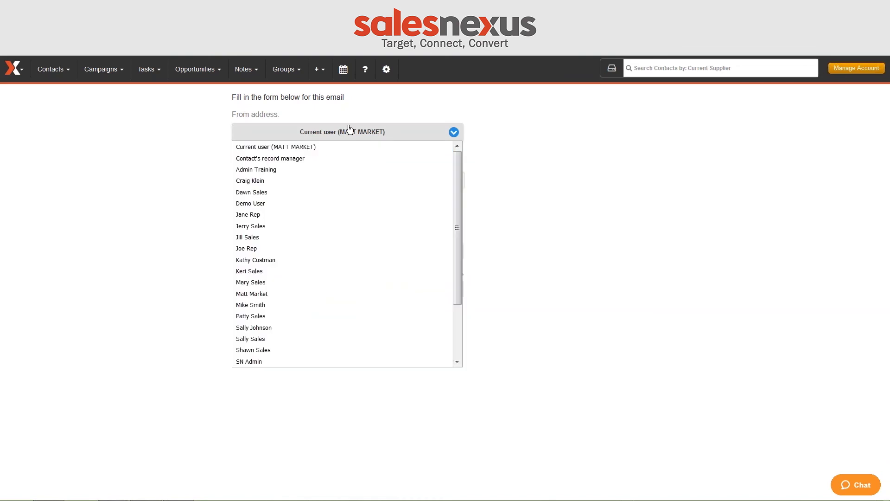
left_click(304, 158)
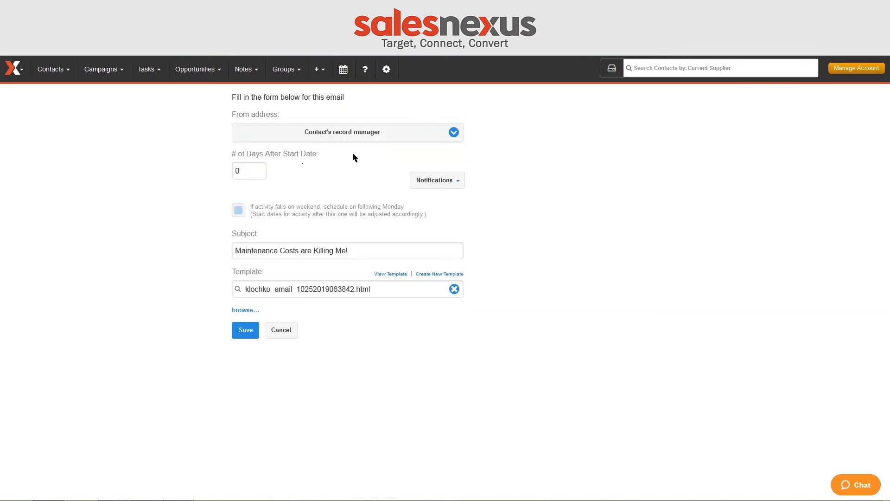
Enable click notification for the first email and save the email
left_click(436, 180)
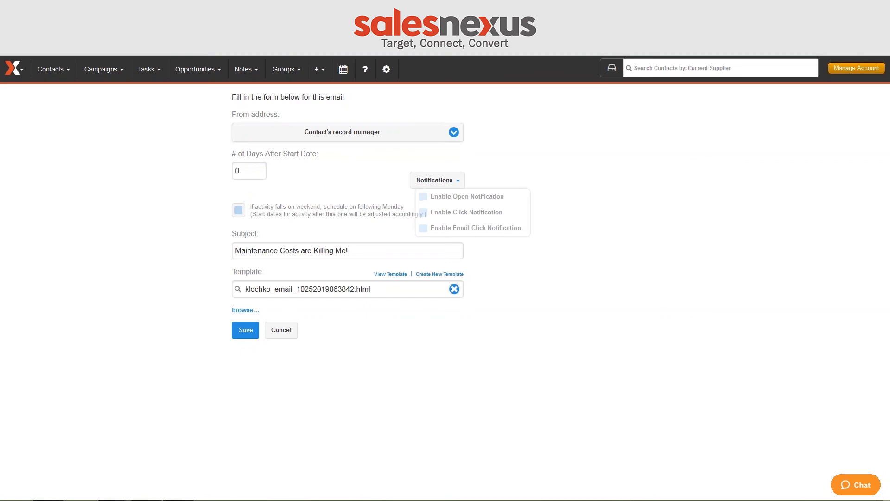
left_click(427, 217)
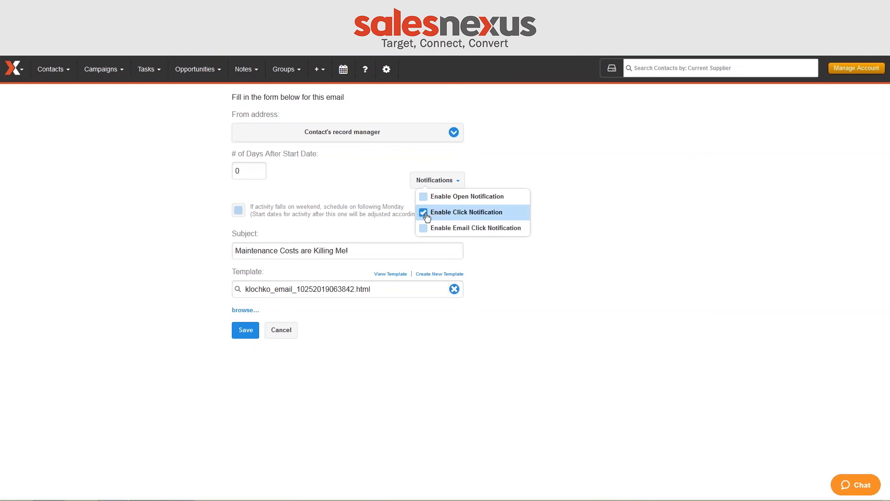
left_click(192, 327)
left_click(246, 330)
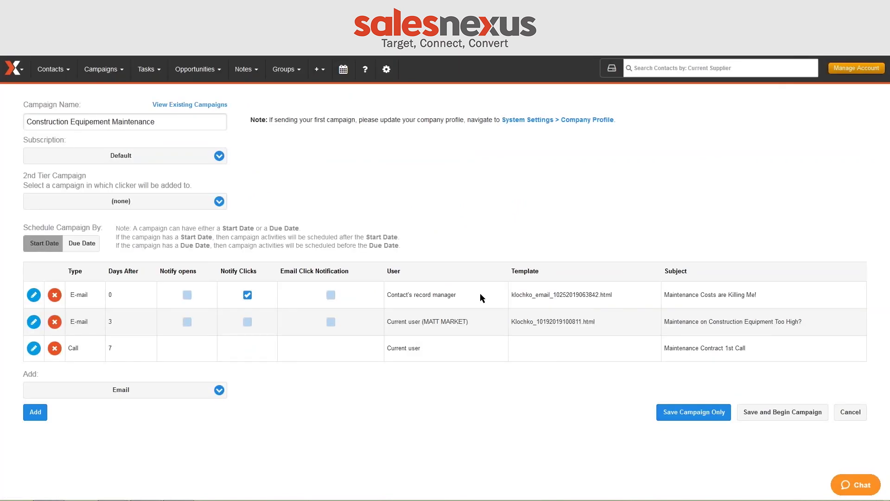
Set the second email's From address to "Contact's record manager", enable its click notification and save it
left_click(33, 324)
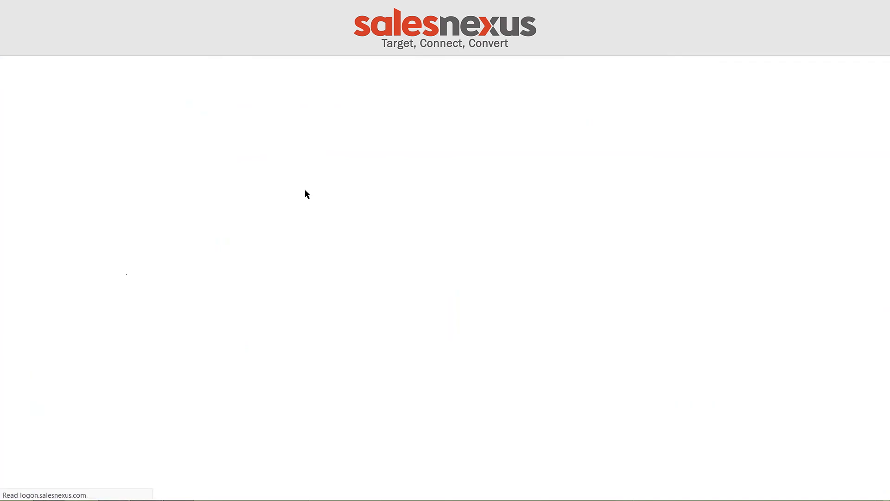
left_click(323, 133)
left_click(319, 162)
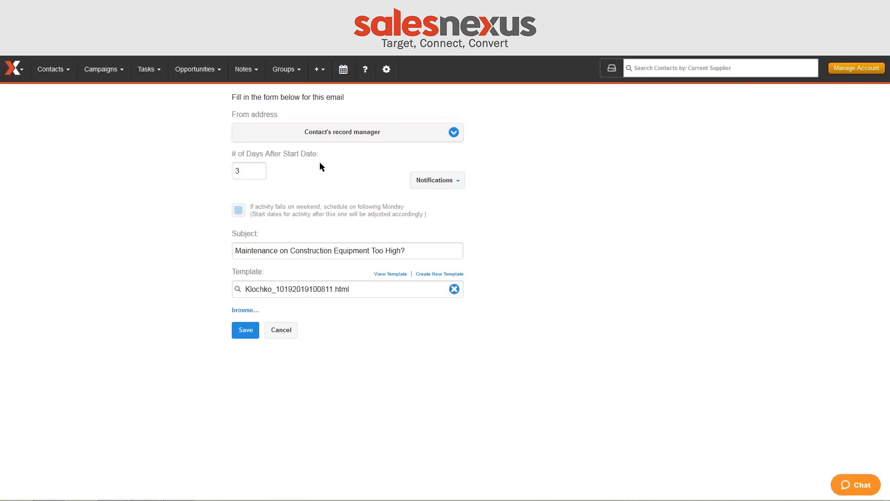
left_click(430, 182)
left_click(423, 213)
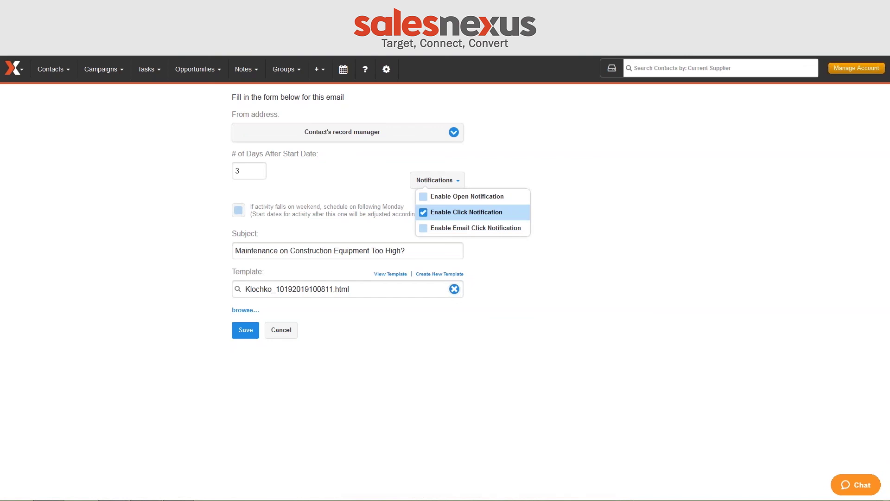
left_click(246, 330)
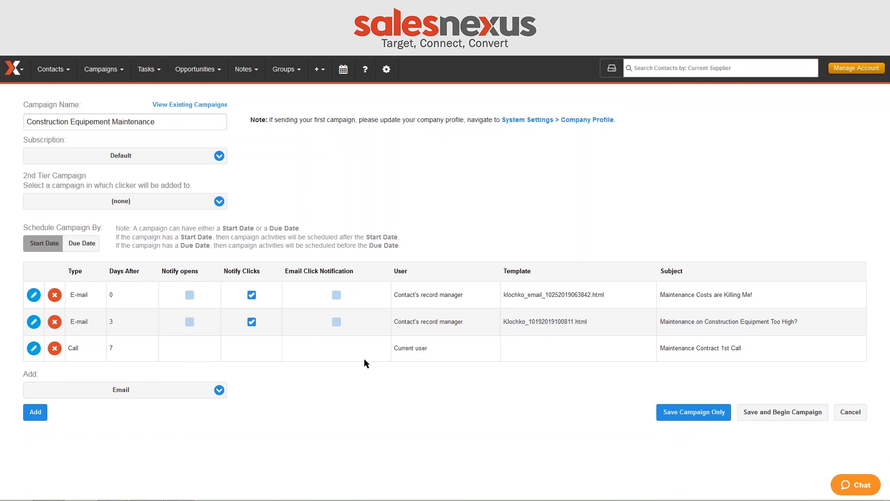
Edit the campaign's call so it is scheduled for "Contact's record manager" and save it
left_click(34, 349)
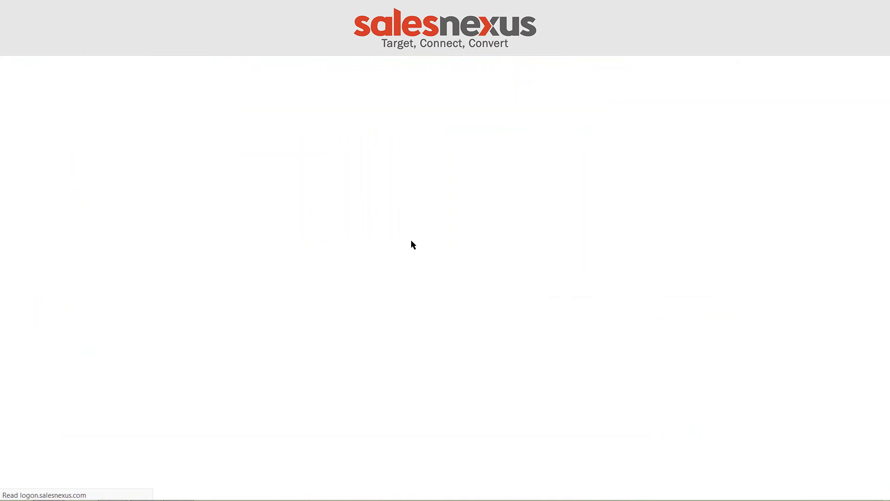
left_click(345, 183)
scroll(360, 335, "down", 1)
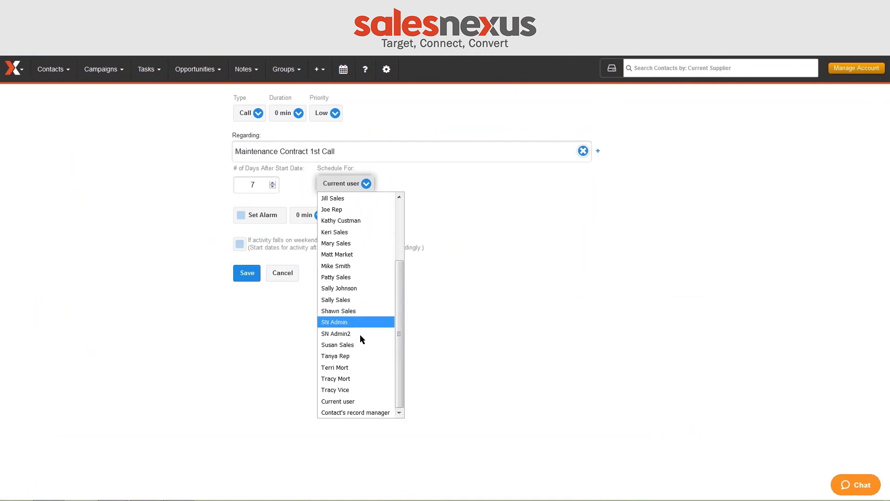
left_click(364, 412)
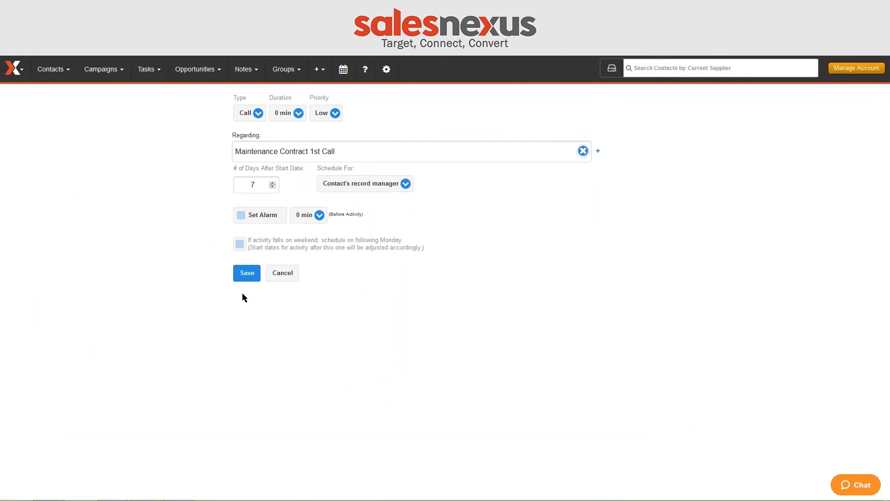
left_click(247, 273)
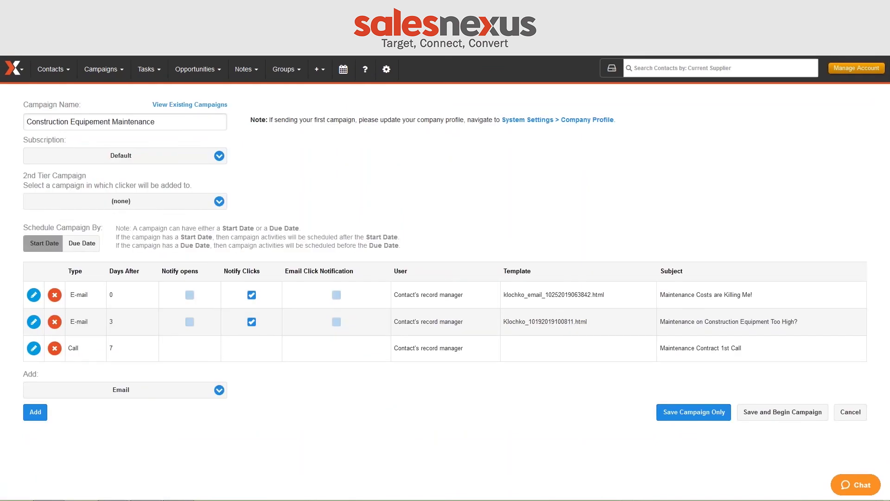
Save the campaign without beginning it and start creating a contact lookup
left_click(699, 415)
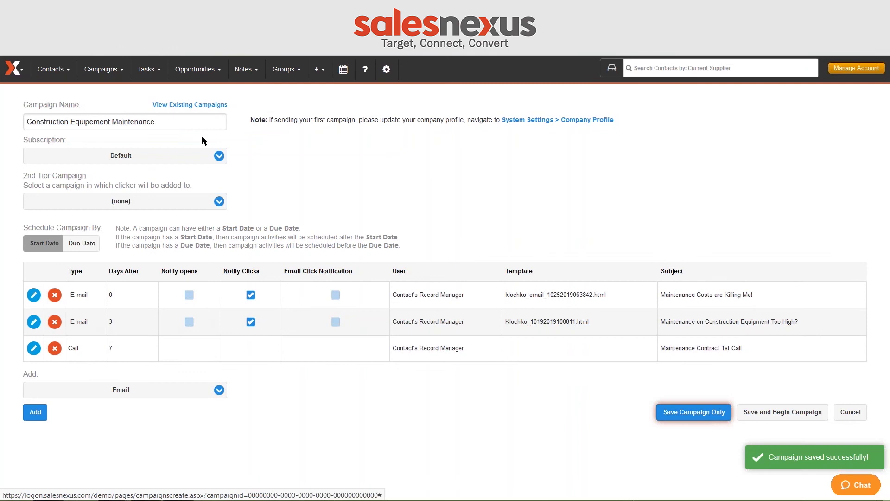
left_click(61, 74)
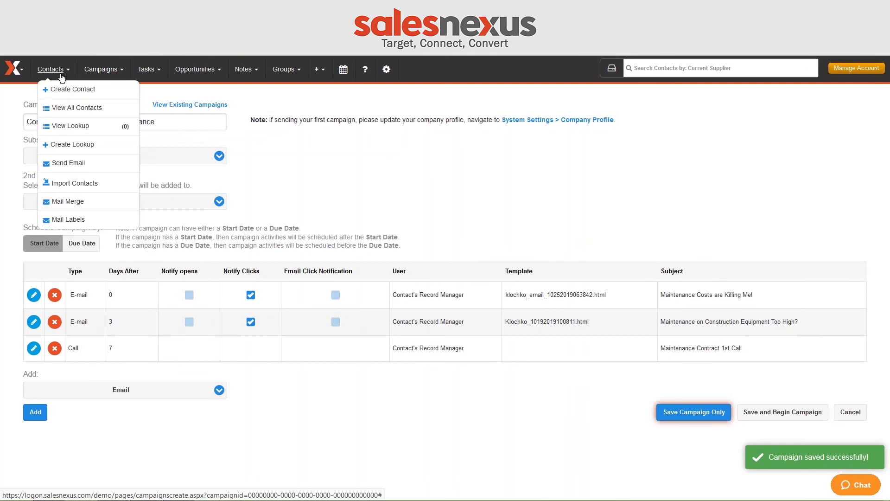
left_click(74, 145)
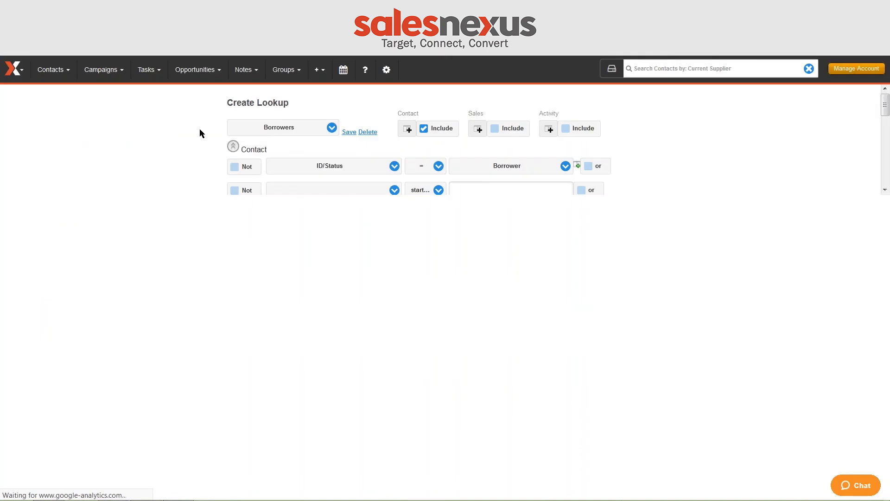
Change the field of the lookup's first contact criterion to "Type of Customer"
left_click(343, 169)
key("m")
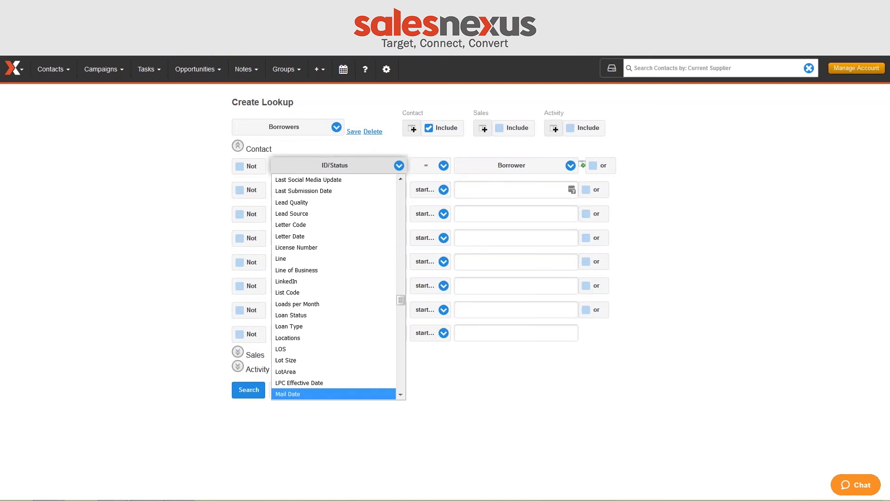
key("t")
key("t")
key("t")
key("t")
key("t")
key("t")
key("t")
key("t")
key("t")
key("t")
key("t")
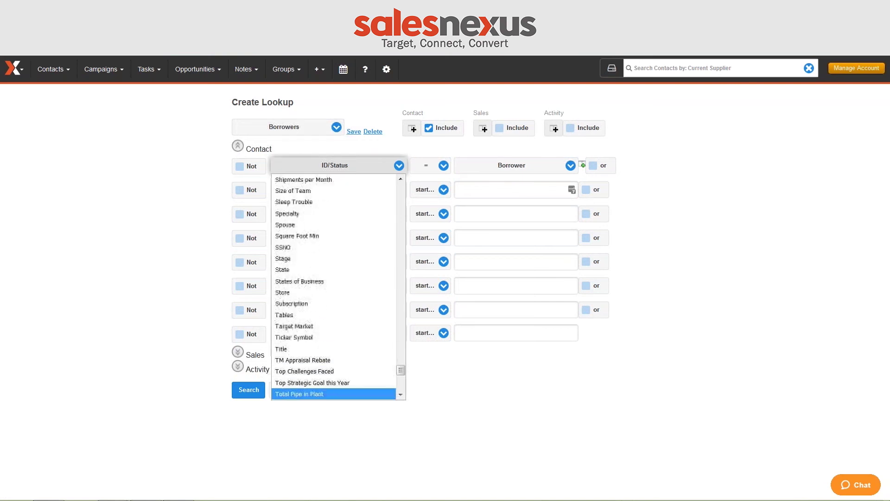
key("t")
key("t")
key("t")
key("t")
key("t")
key("Up")
key("Up")
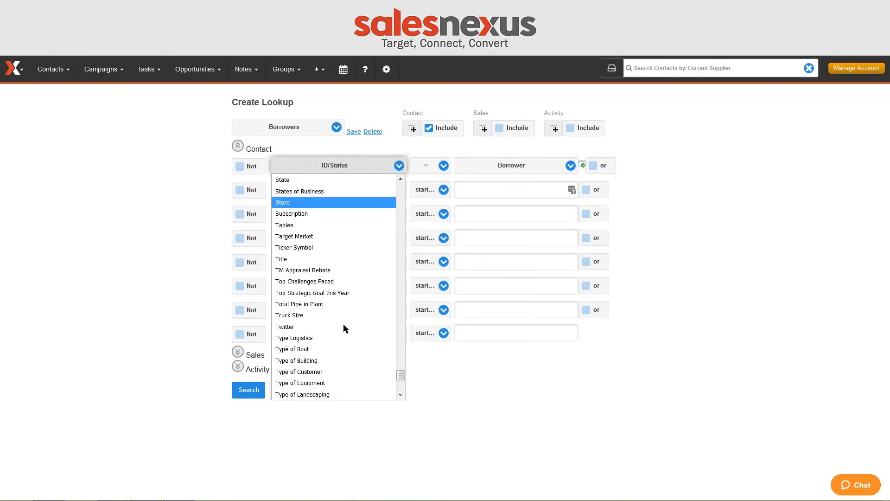
left_click(320, 372)
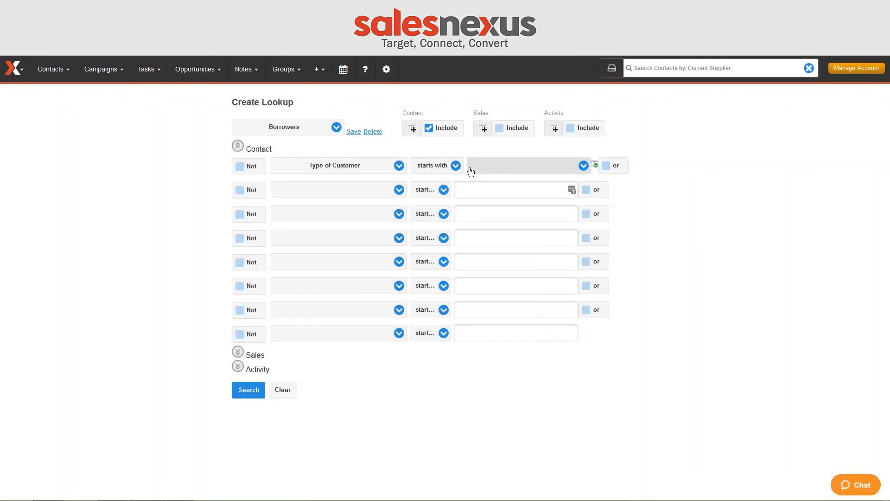
Set the Type of Customer criterion's value to "Heavy Construction"
left_click(471, 171)
key("Down")
key("Down")
key("Down")
key("Down")
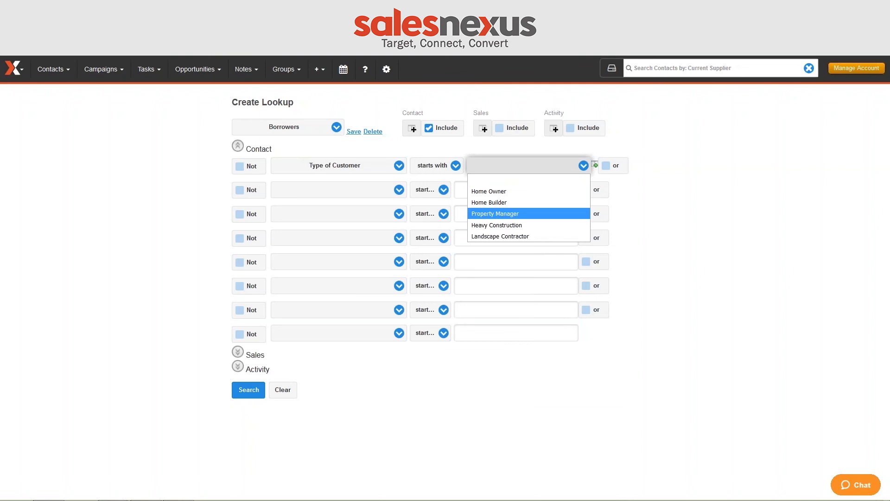
key("Return")
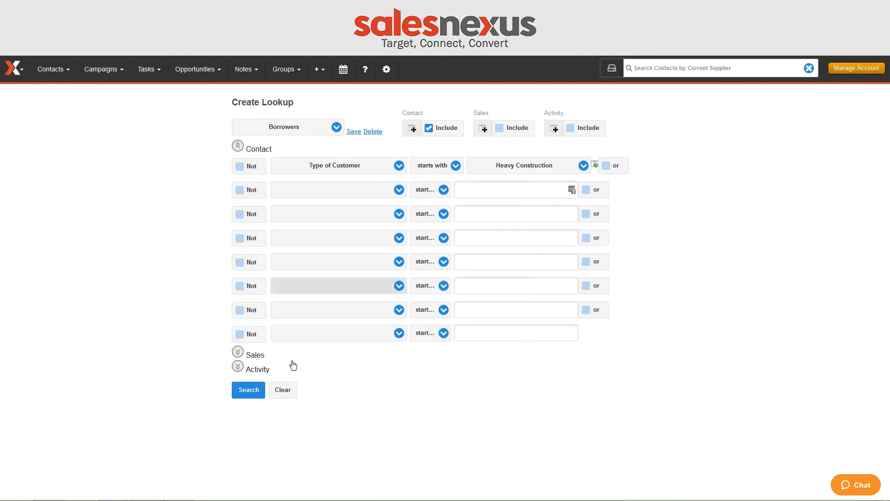
Search for the contacts matching the criterion and make the results the current lookup
left_click(259, 392)
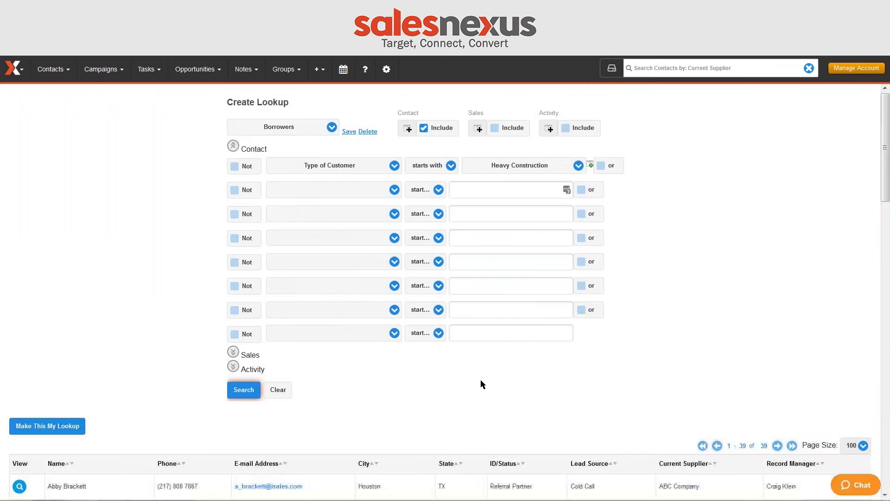
scroll(477, 376, "down", 5)
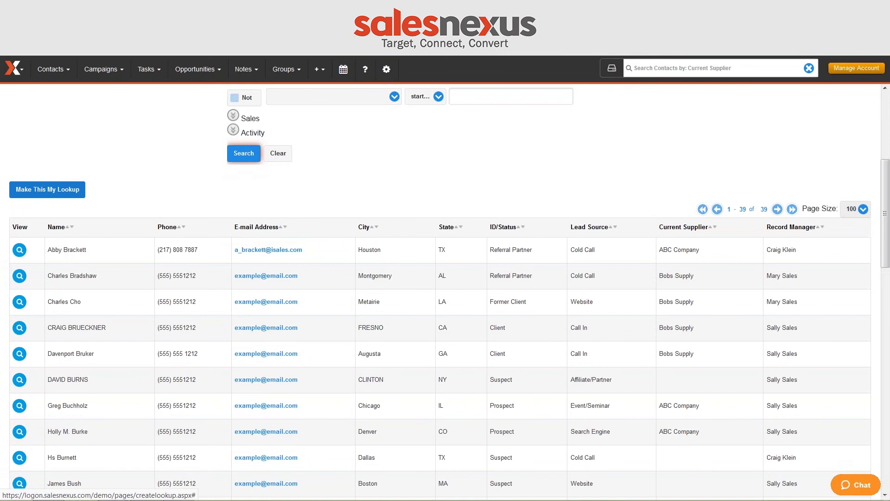
left_click(47, 190)
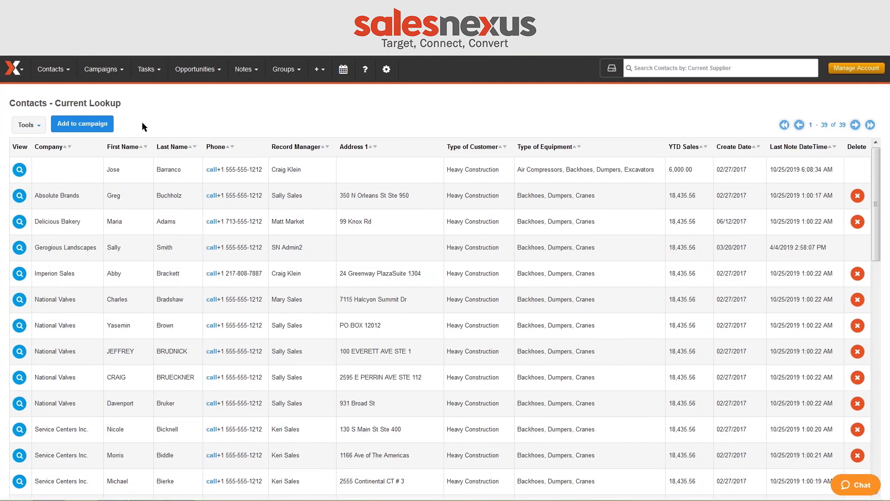
Start adding the lookup contacts to a campaign and select "Construction Equipement Maintenance"
left_click(64, 125)
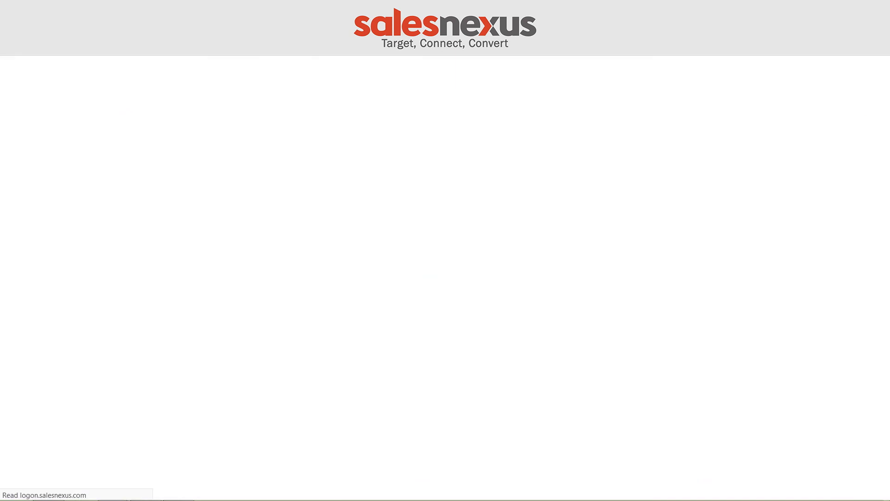
left_click(310, 112)
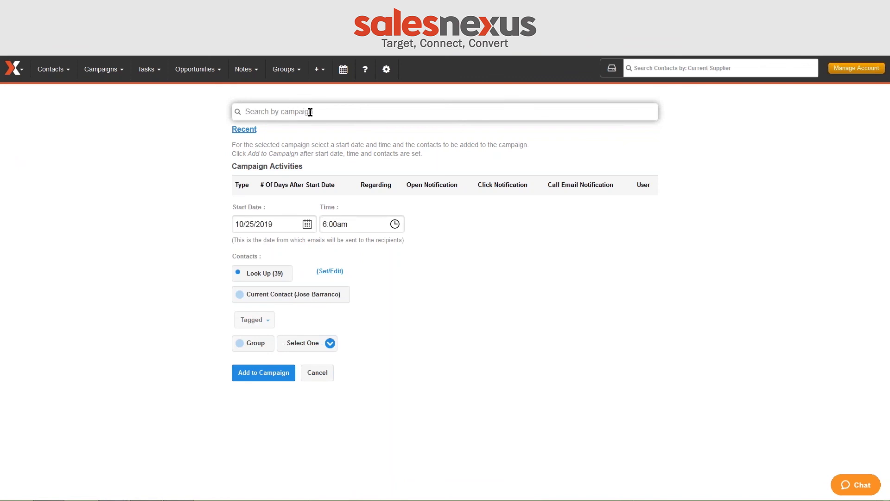
type("con")
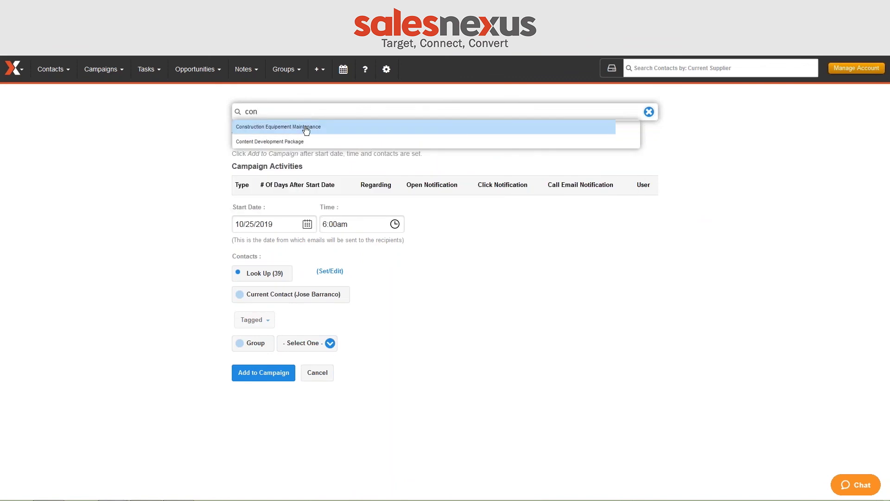
left_click(306, 128)
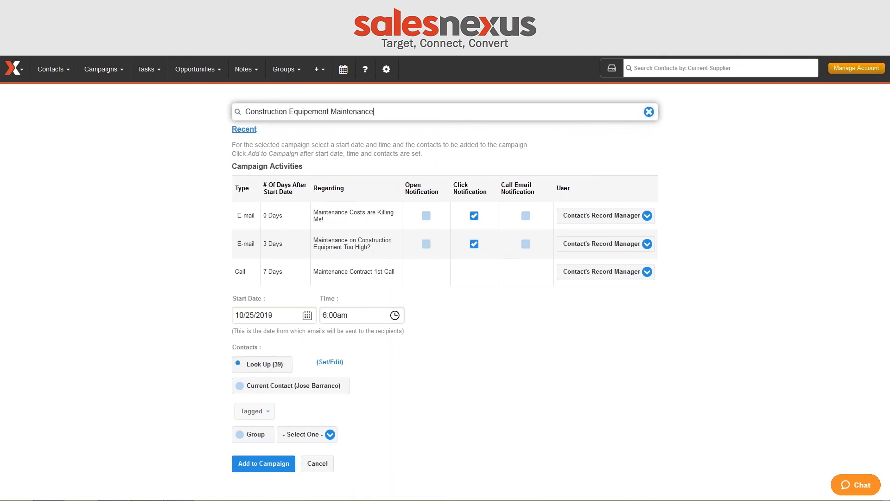
Set the campaign start to 10/29/2019 at 8:00am, add the lookup contacts and confirm beginning the campaign
left_click(308, 315)
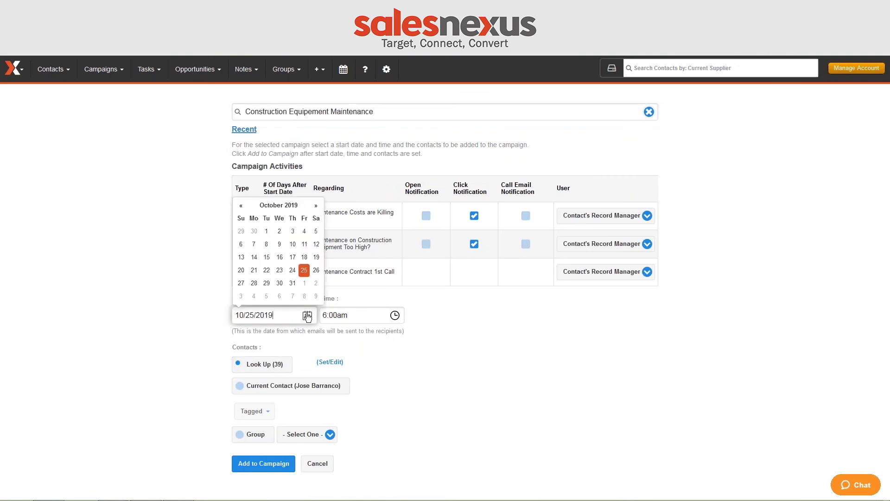
left_click(267, 282)
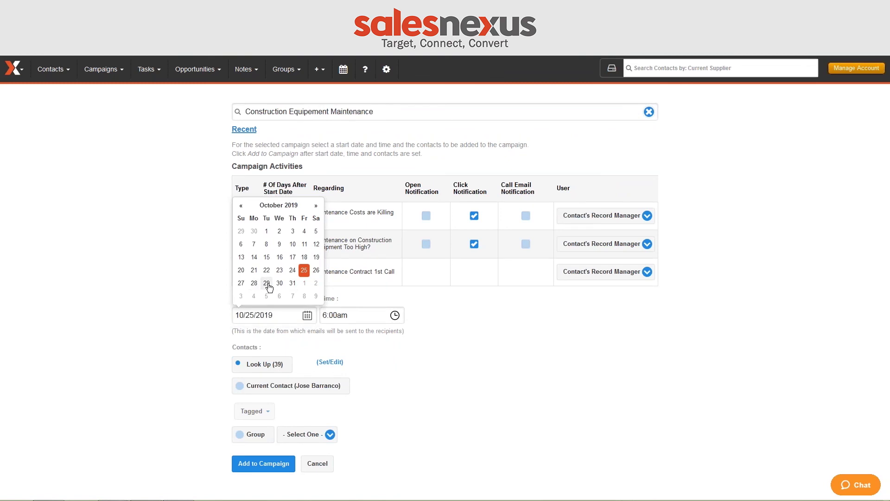
left_click(333, 315)
scroll(342, 367, "down", 2)
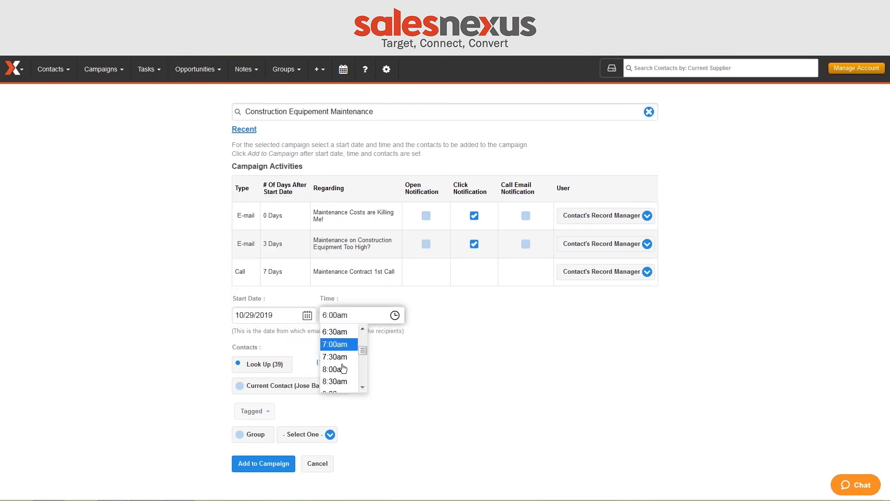
left_click(340, 366)
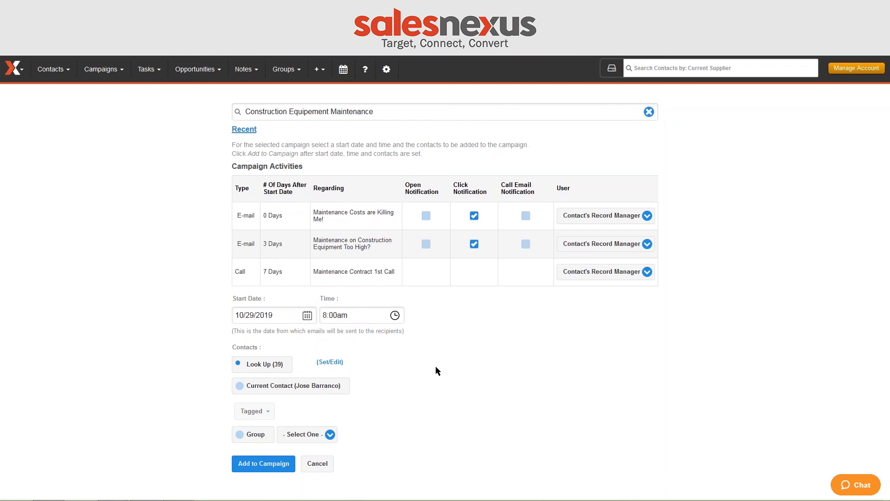
left_click(281, 464)
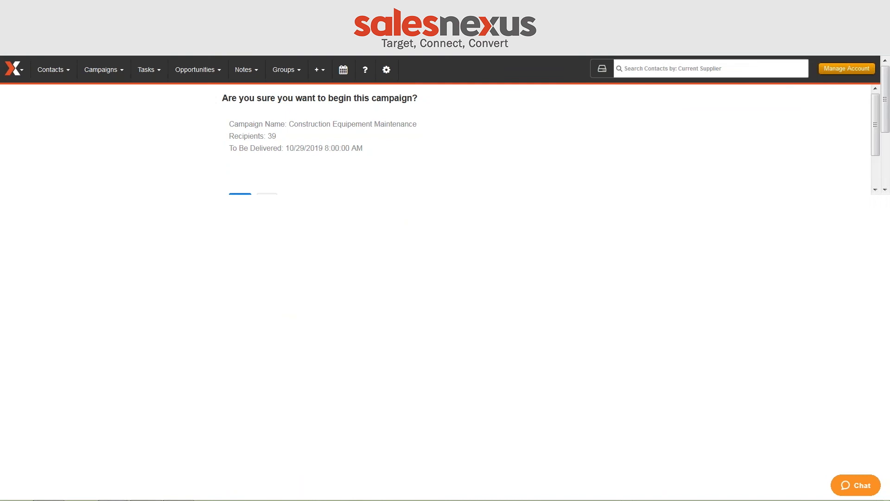
left_click(253, 201)
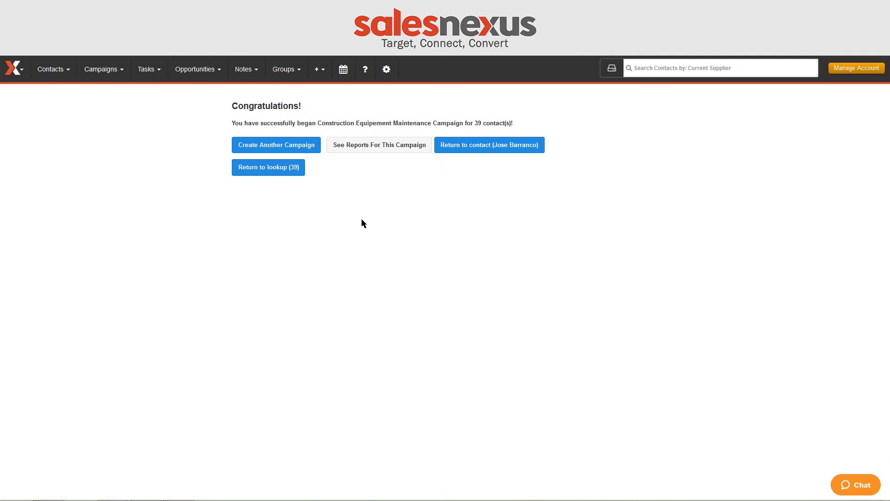
Create a new automation plan and give it a "New Contact" criterion
left_click(13, 72)
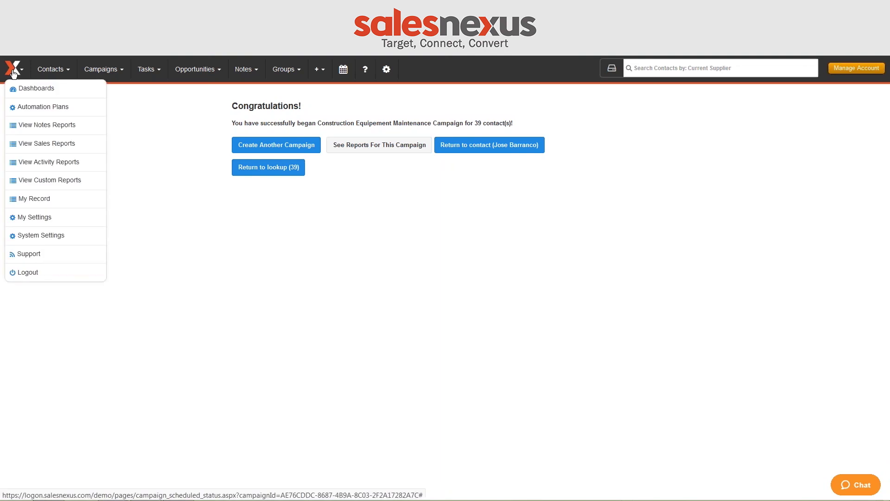
left_click(33, 112)
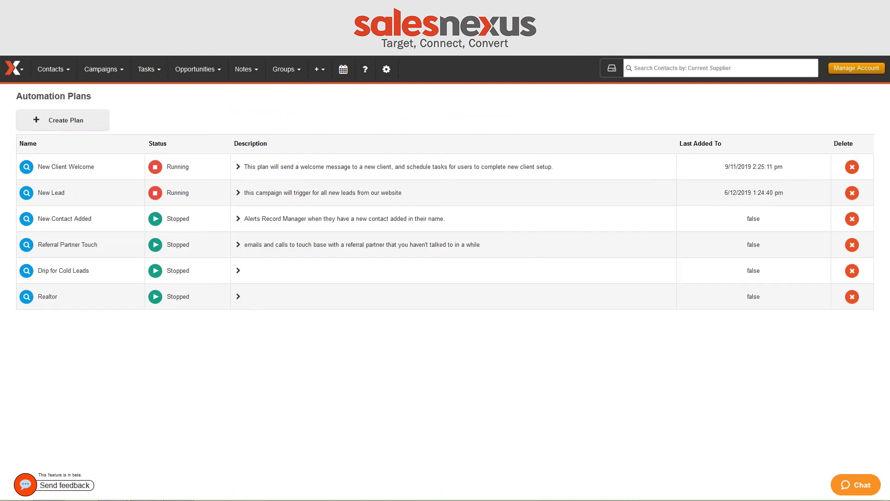
left_click(62, 121)
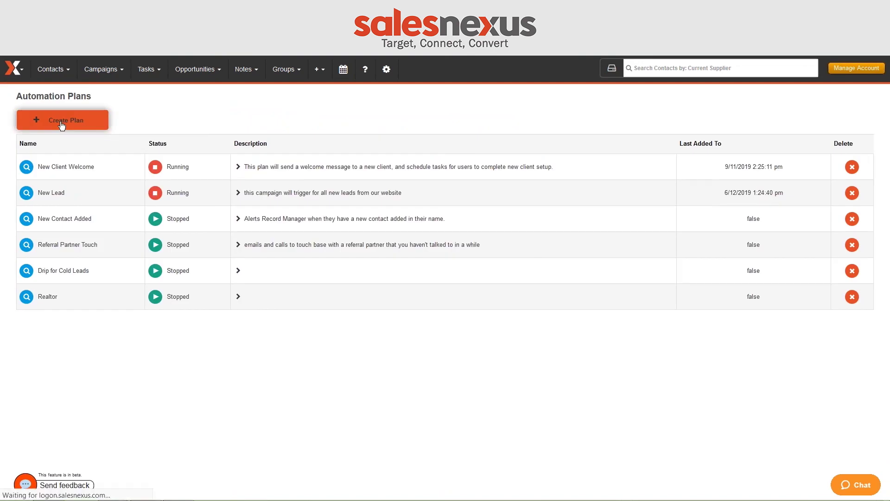
left_click(177, 261)
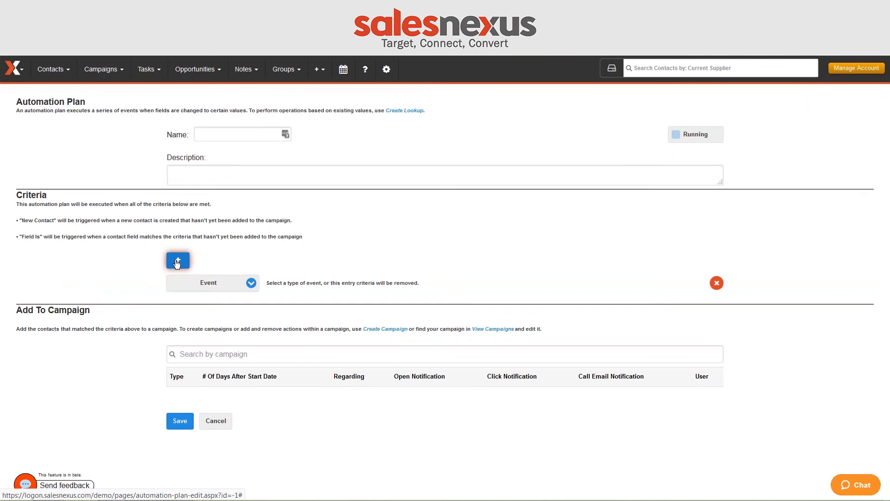
left_click(216, 288)
left_click(205, 305)
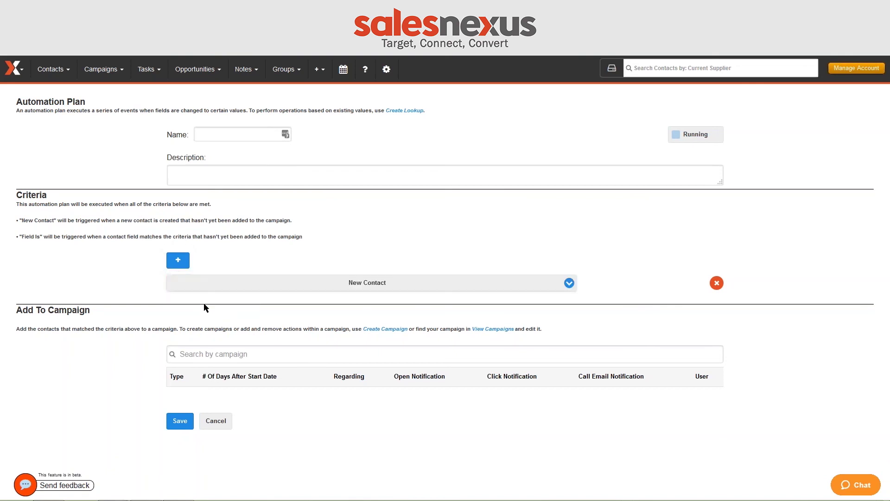
Add a second "Field Is" criterion to the plan and set its field to "Type of Customer"
left_click(178, 259)
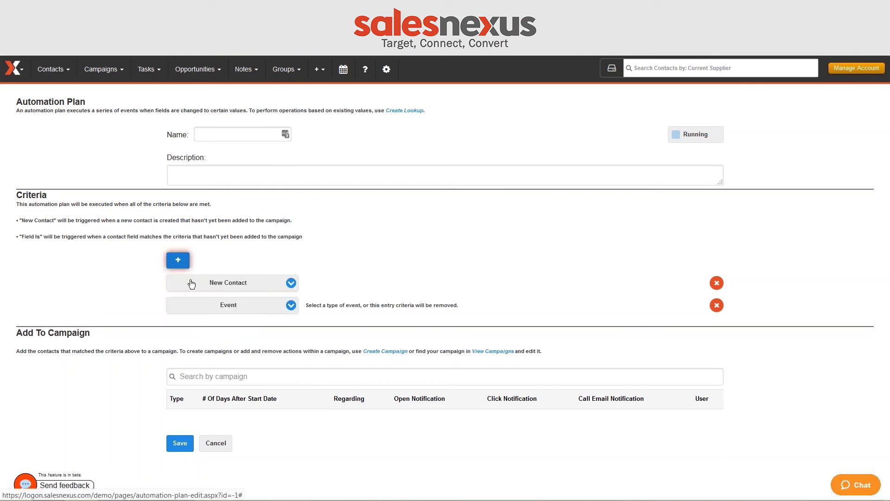
left_click(230, 308)
left_click(185, 341)
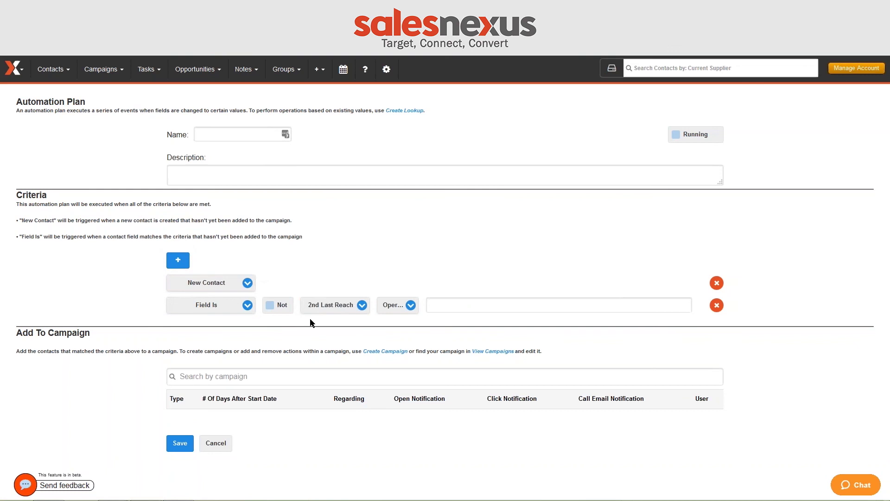
left_click(346, 306)
key("t")
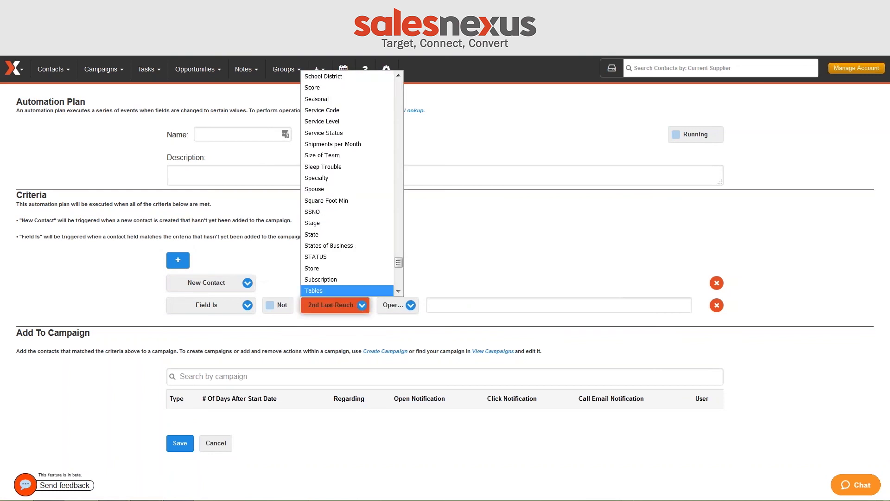
key("Down")
key("Down")
key("Down")
key("Down")
key("Down")
key("Down")
key("Down")
key("Down")
key("Down")
key("Down")
key("Down")
key("Down")
key("Down")
key("Down")
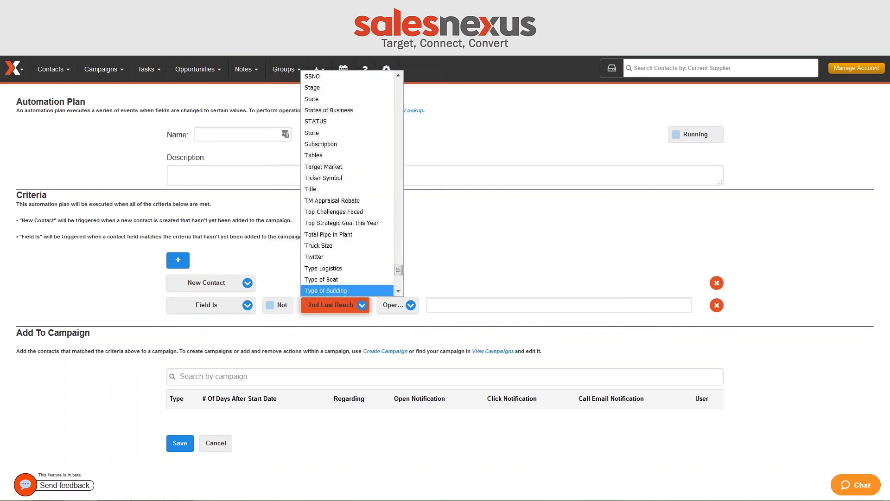
key("Up")
key("Return")
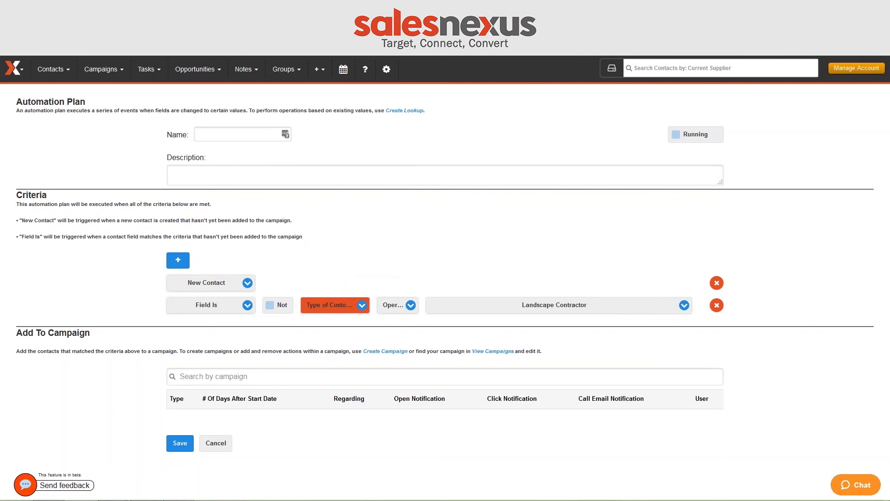
Set the Type of Customer criterion's operator to "=" and keep "Landscape Contractor" as its value
key("Tab")
key("alt+Down")
key("Down")
key("Return")
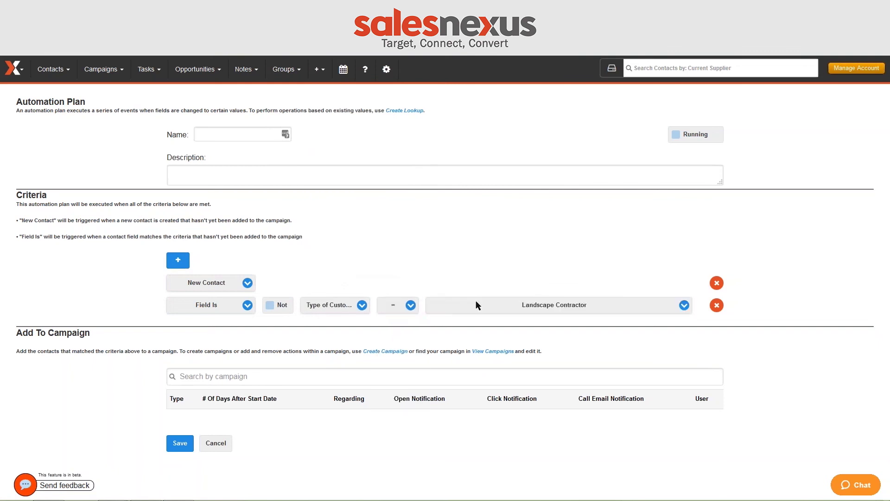
key("Tab")
key("alt+Down")
key("Return")
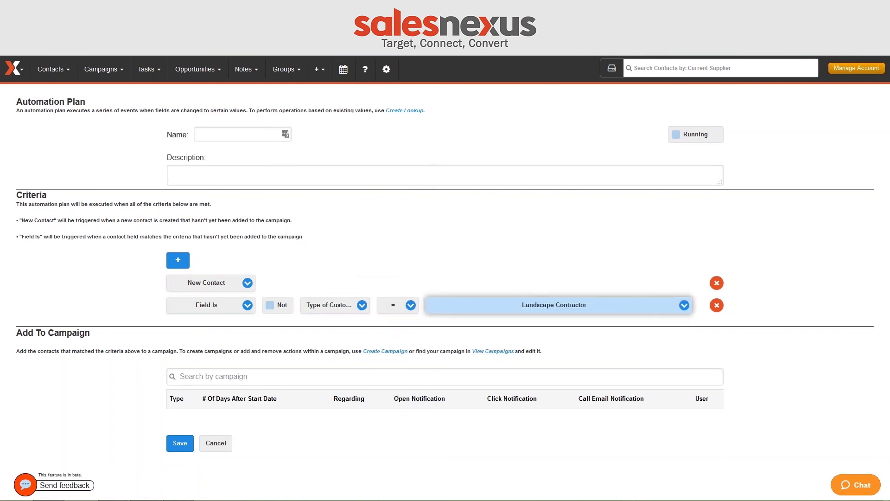
left_click(386, 376)
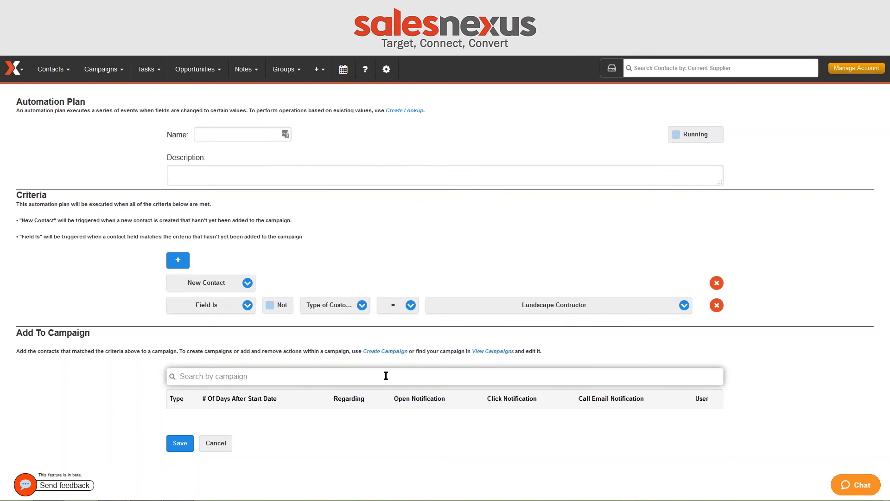
type("kl")
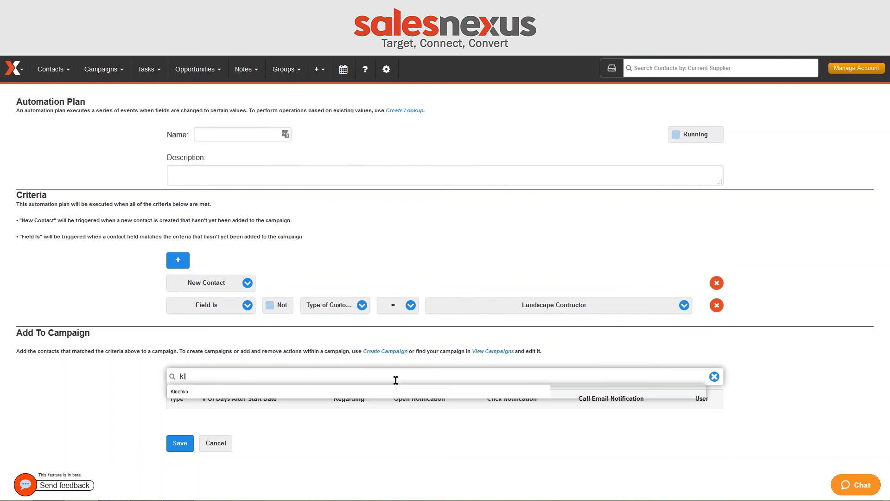
left_click(178, 391)
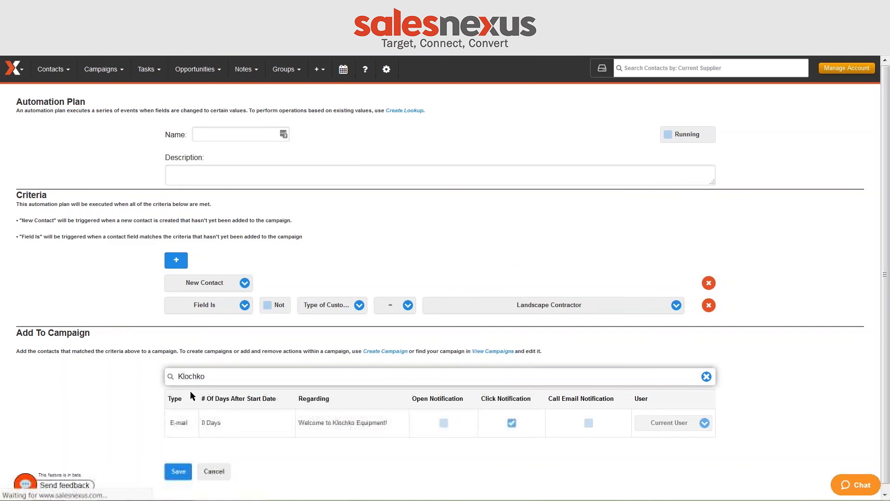
left_click(707, 377)
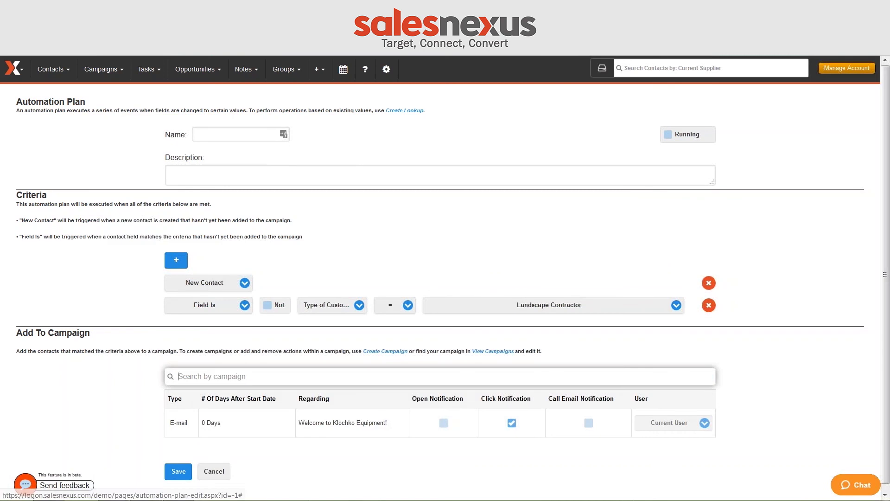
Assign the "New Lead Process" campaign to contacts matching the plan's criteria and save the automation plan
type("new lead")
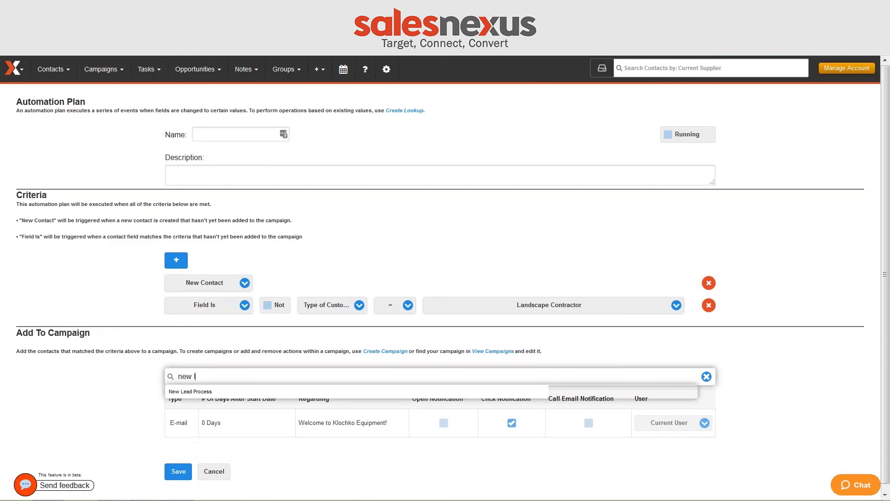
left_click(211, 395)
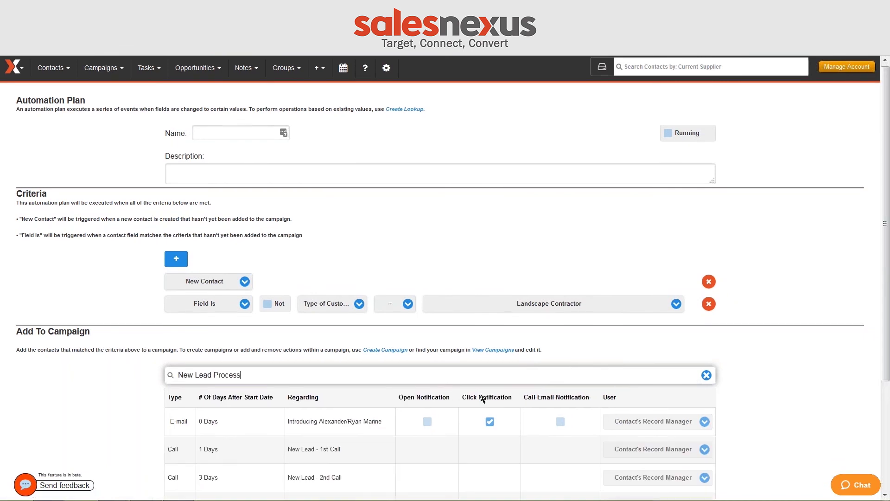
scroll(274, 343, "down", 2)
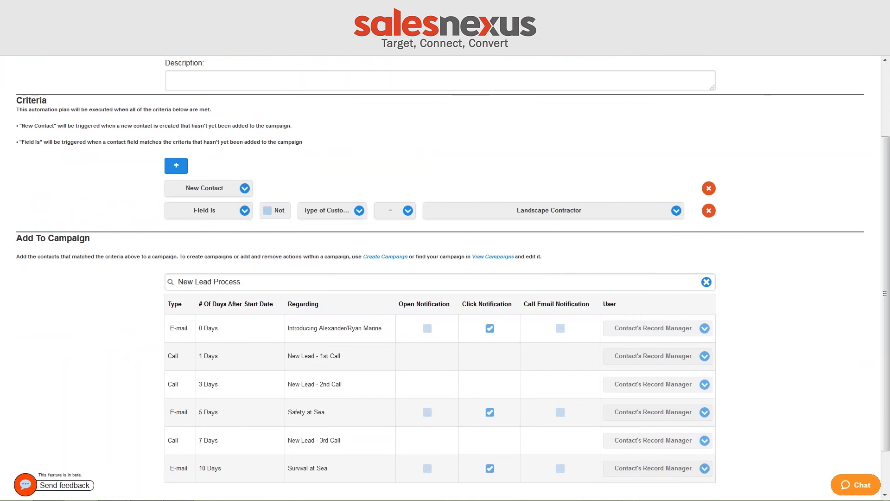
scroll(254, 479, "down", 1)
left_click(179, 464)
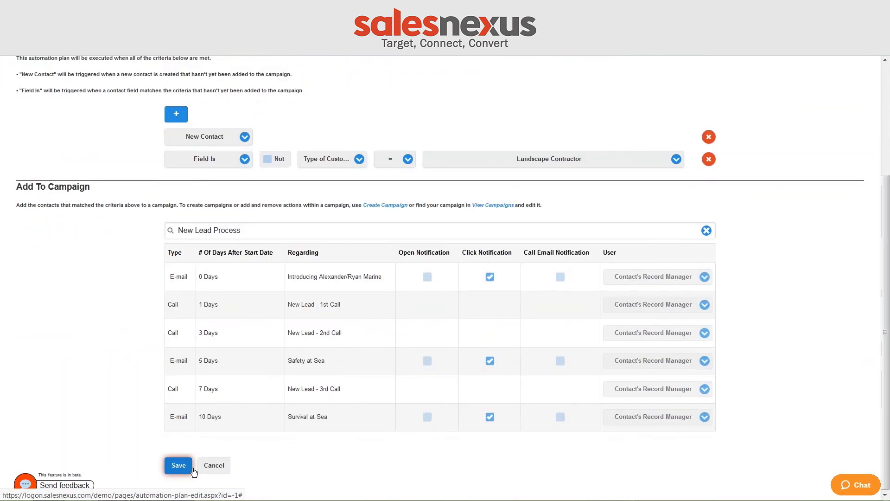